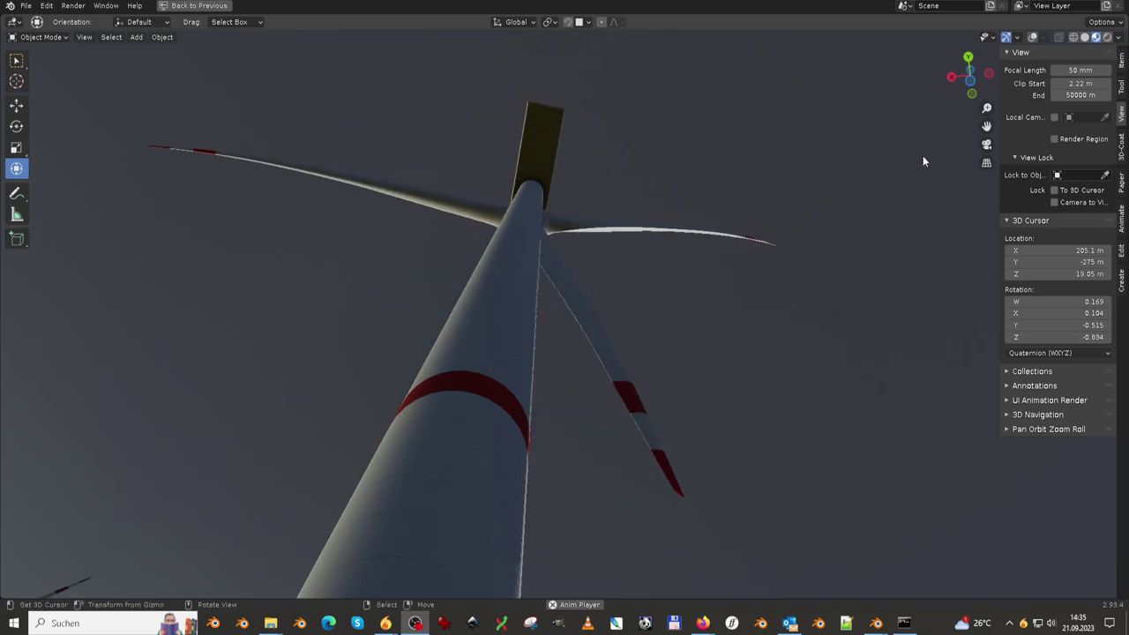
# Walk first-person past the hills, pine trees and lake to the turbines, then end the walk
pyautogui.hotkey('shift', '`')
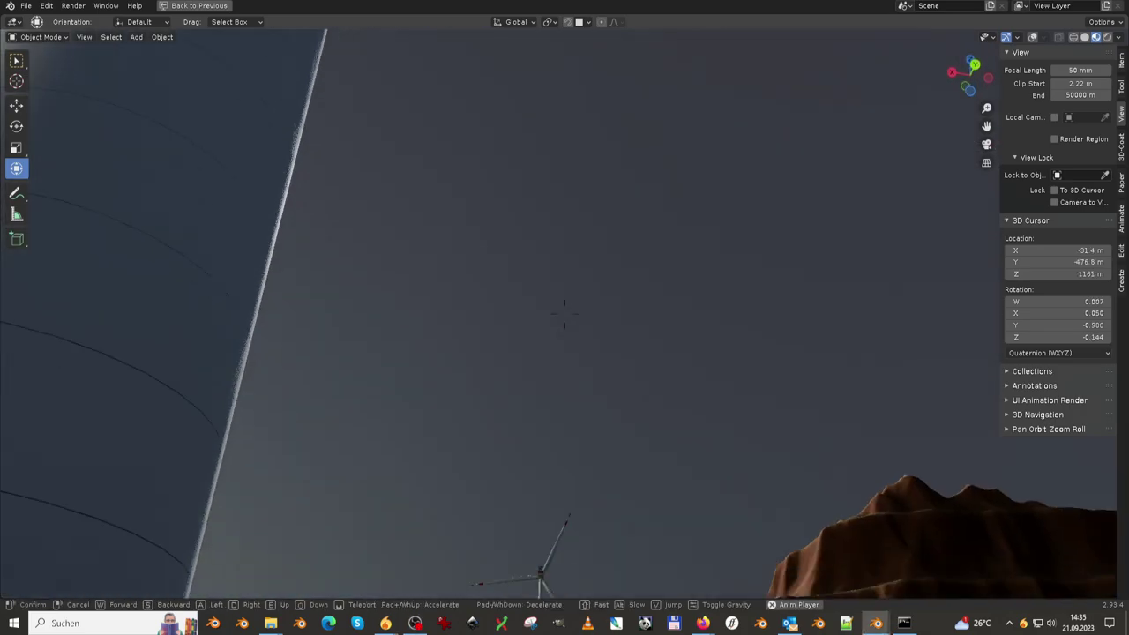
pyautogui.press('w')
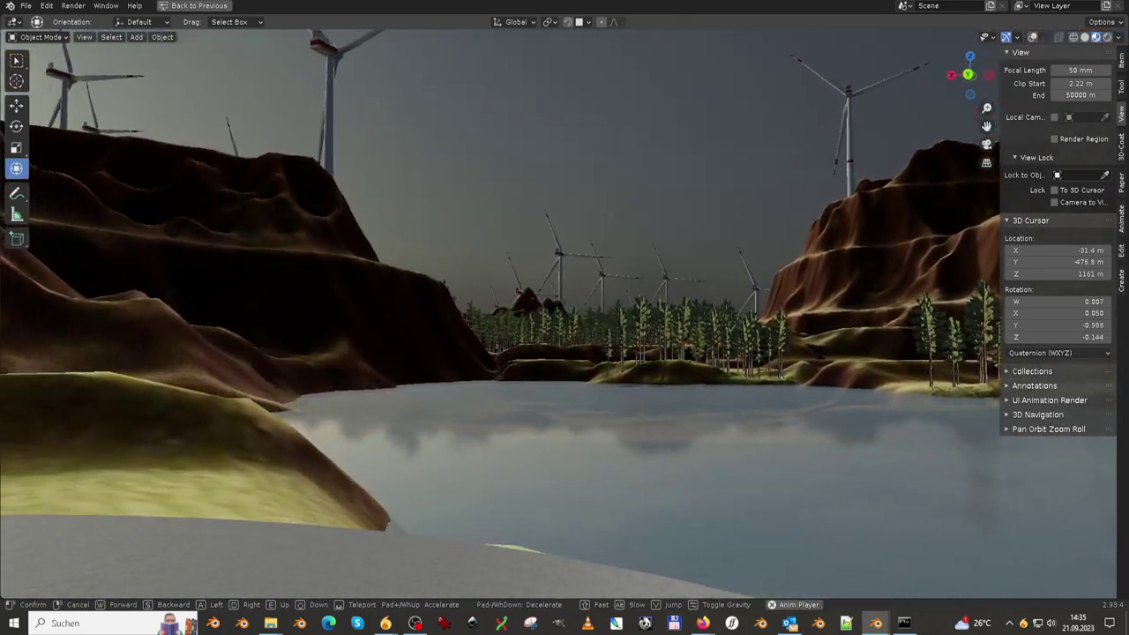
pyautogui.press('space')
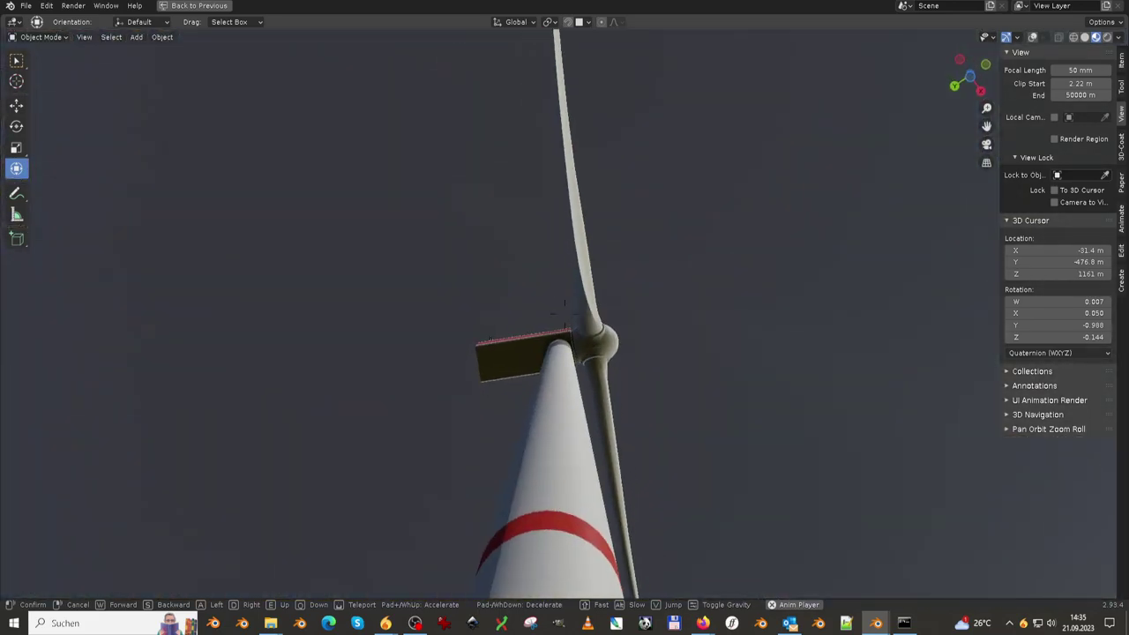
pyautogui.press('w')
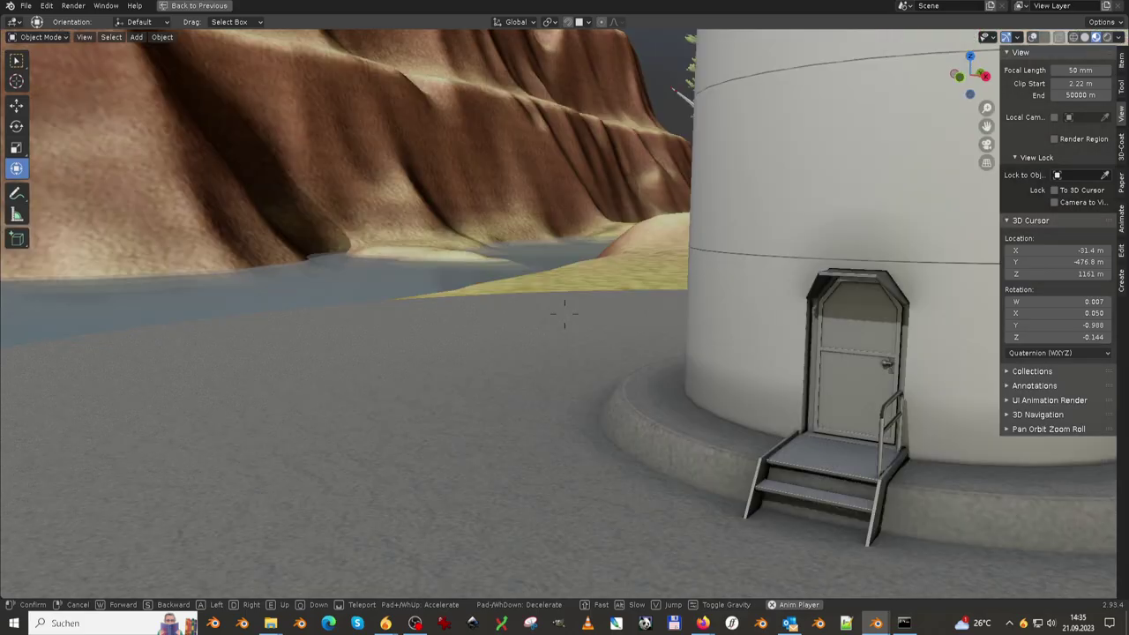
pyautogui.press('w')
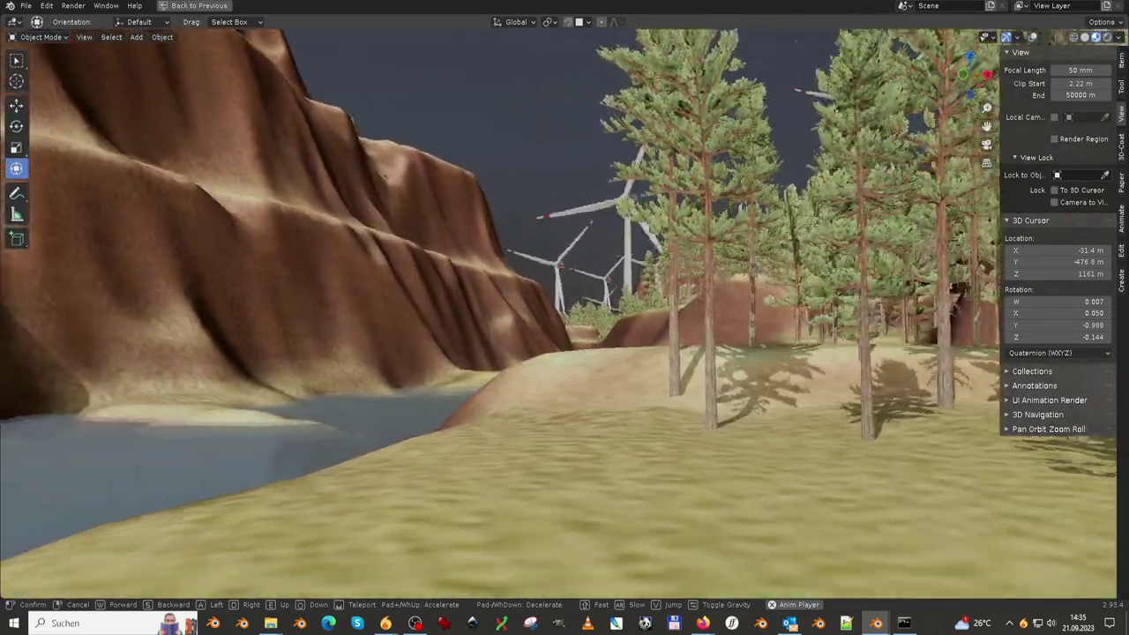
pyautogui.press('w')
pyautogui.press('w')
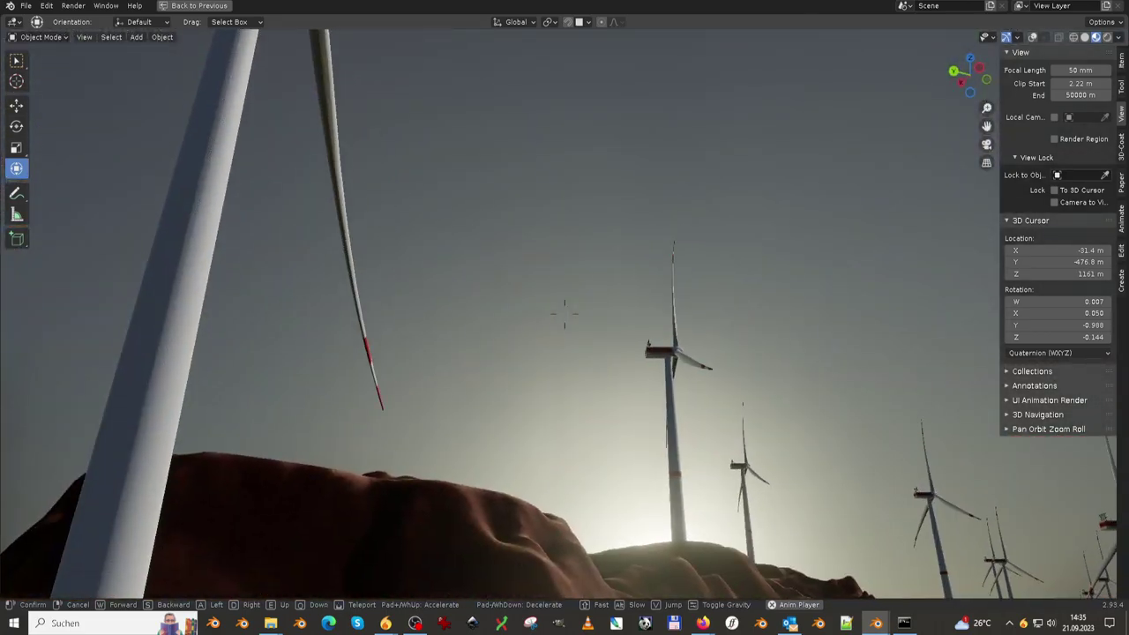
pyautogui.press('w')
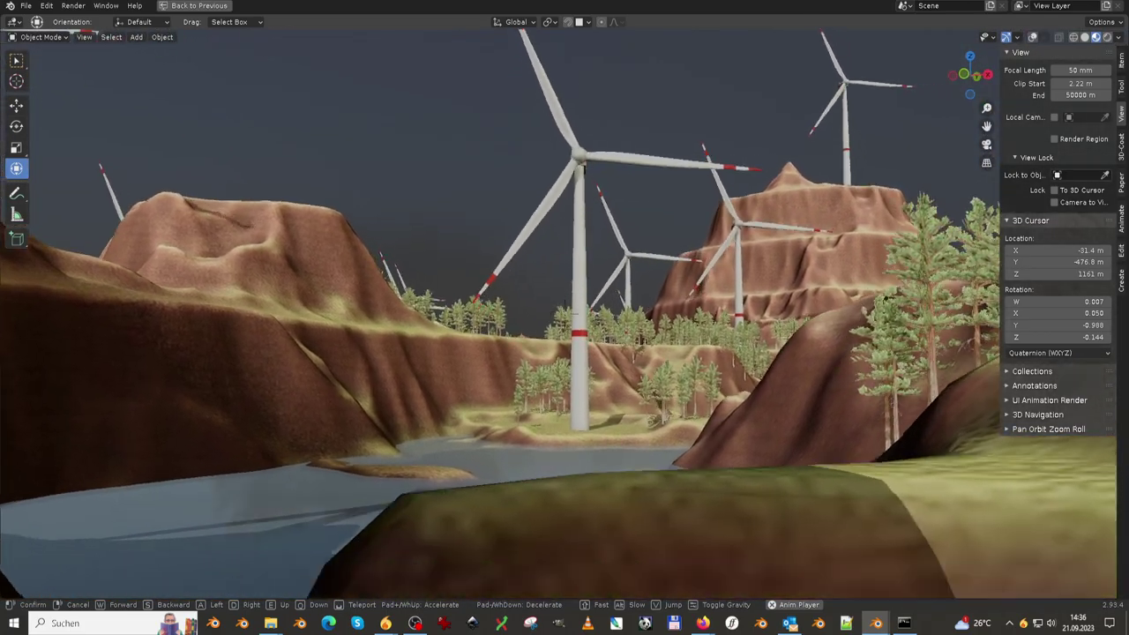
pyautogui.press('w')
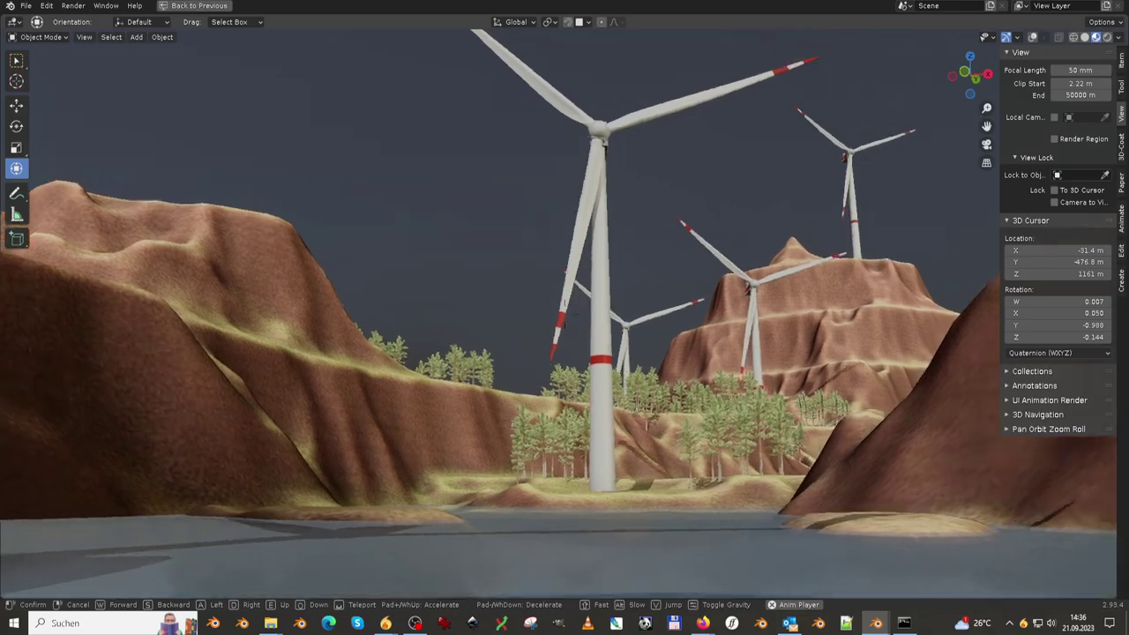
pyautogui.press('w')
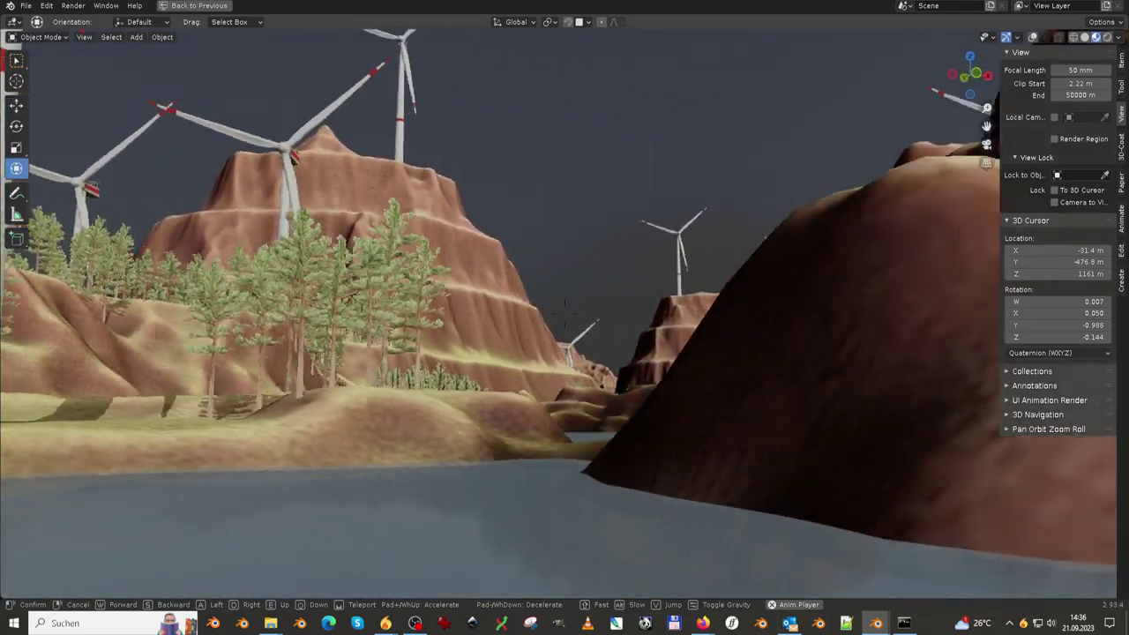
pyautogui.press('w')
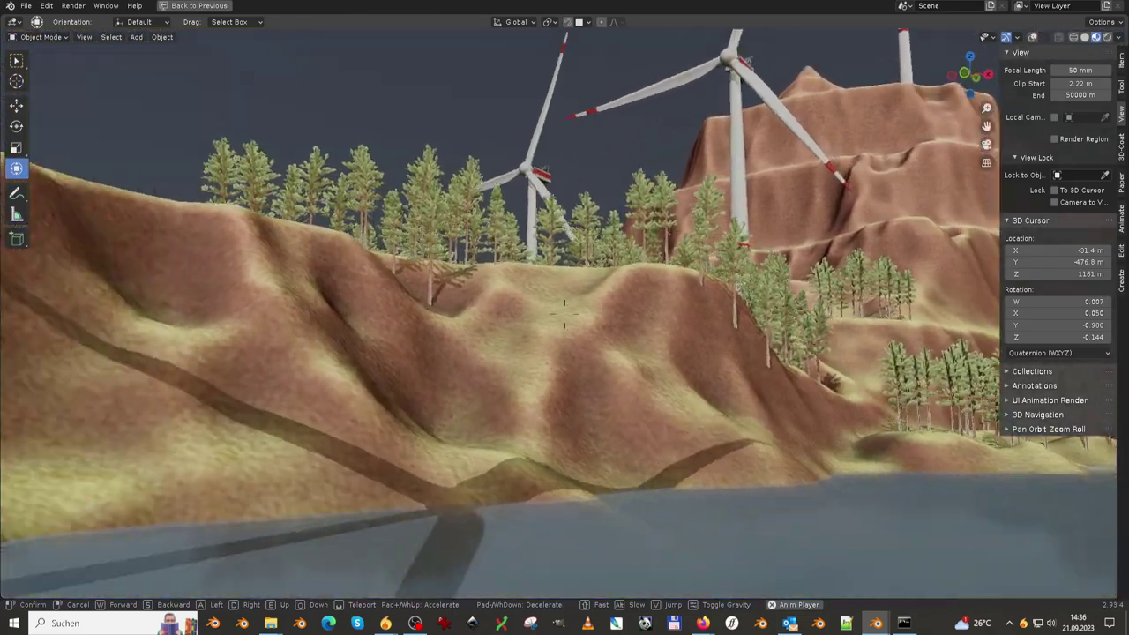
pyautogui.press('w')
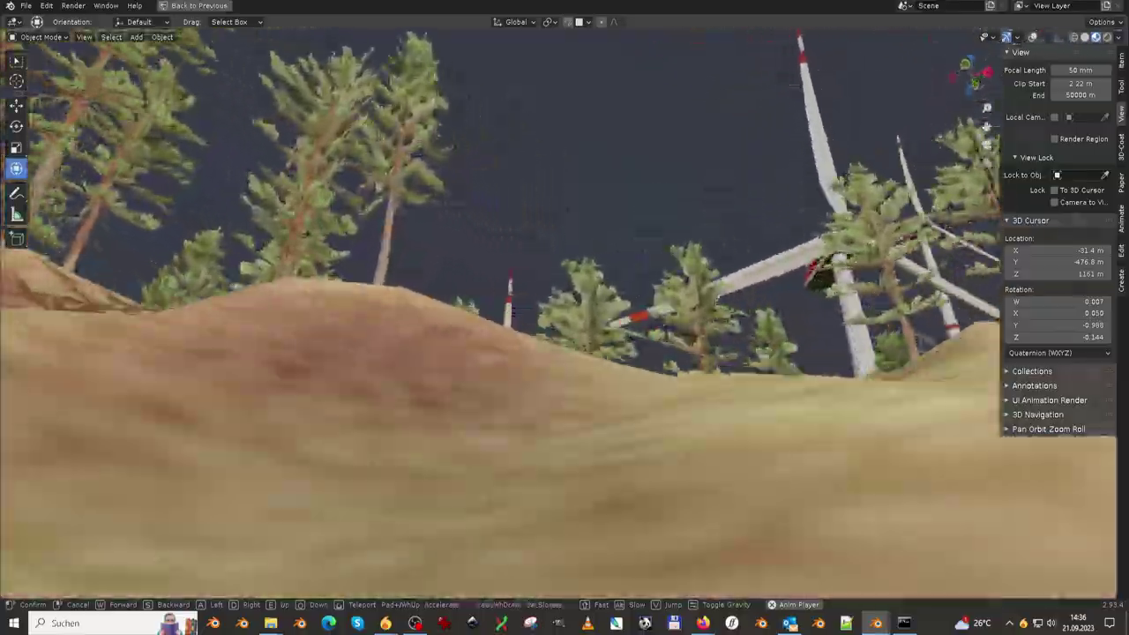
pyautogui.press('w')
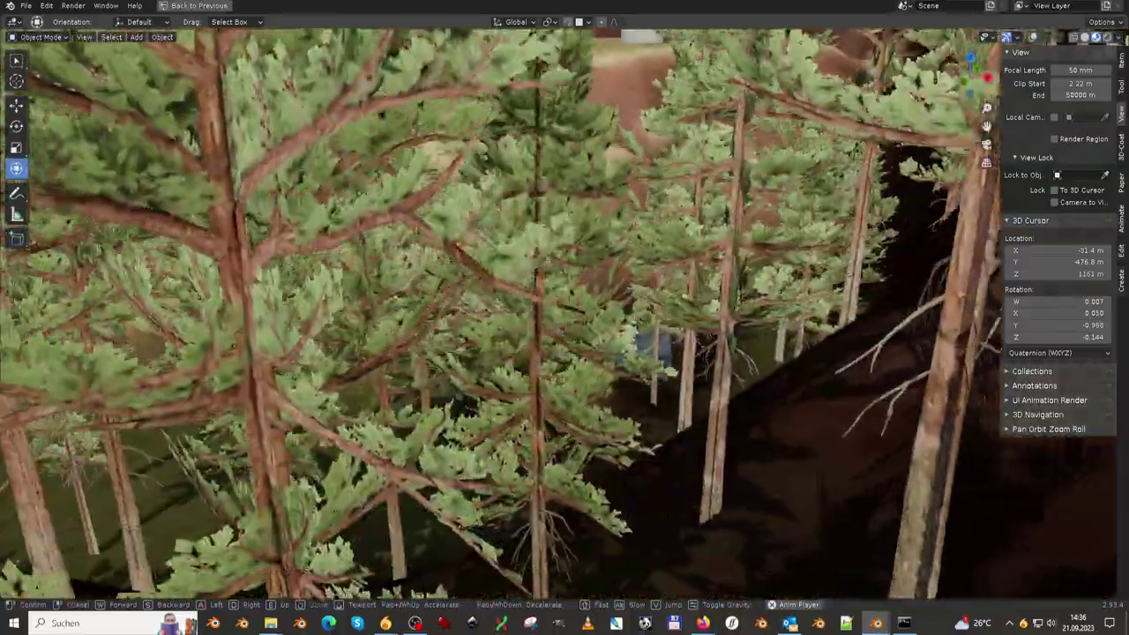
pyautogui.press('w')
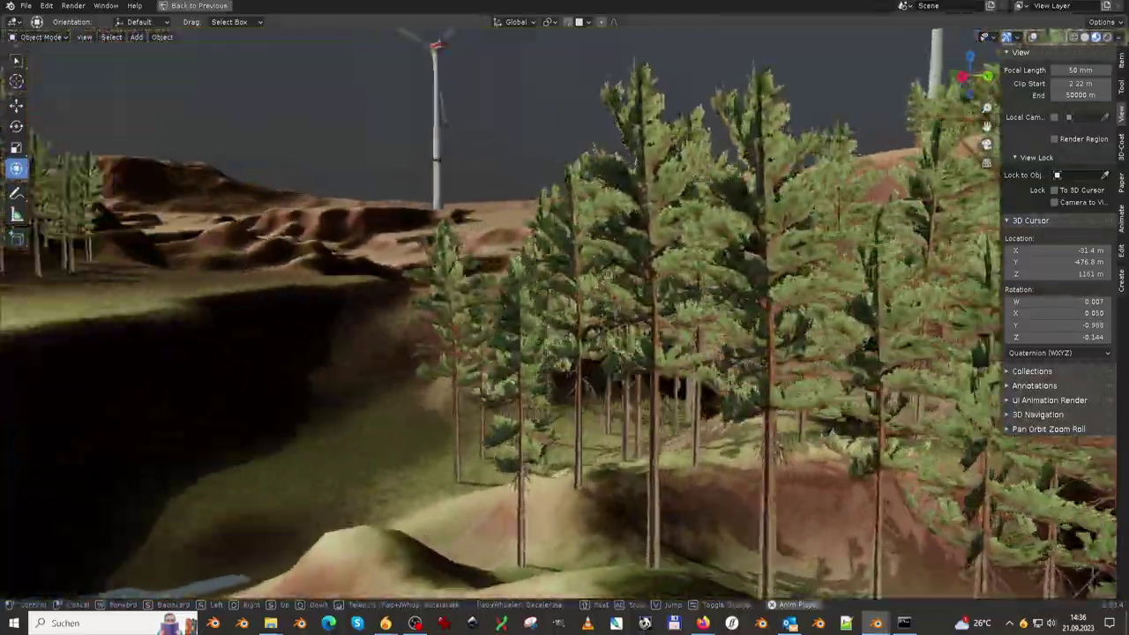
pyautogui.press('w')
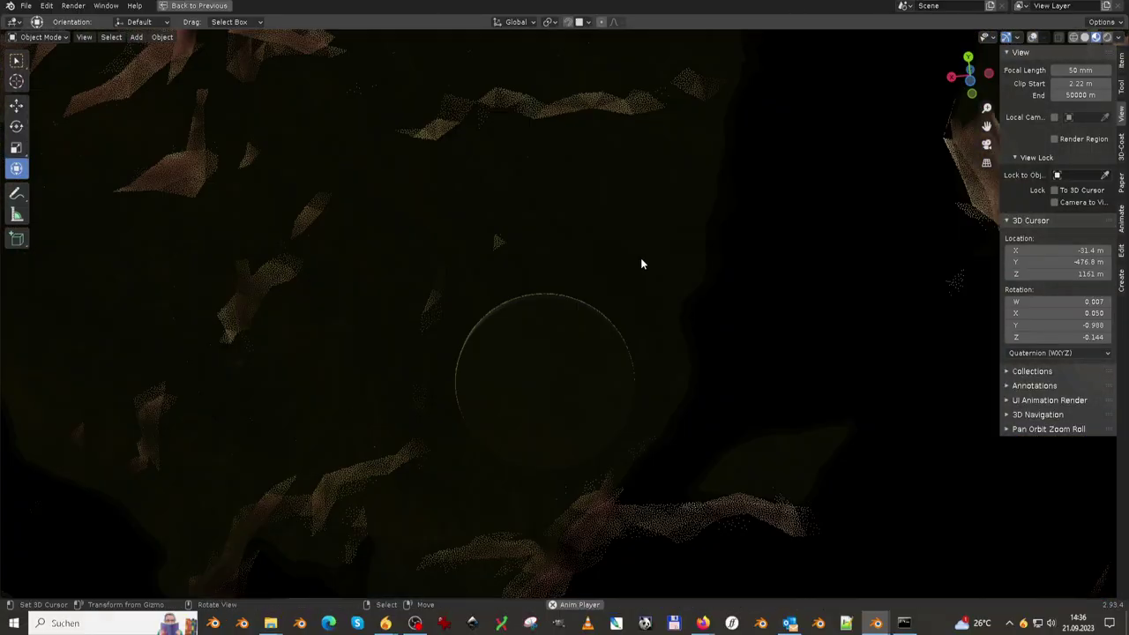
pyautogui.click(609, 350)
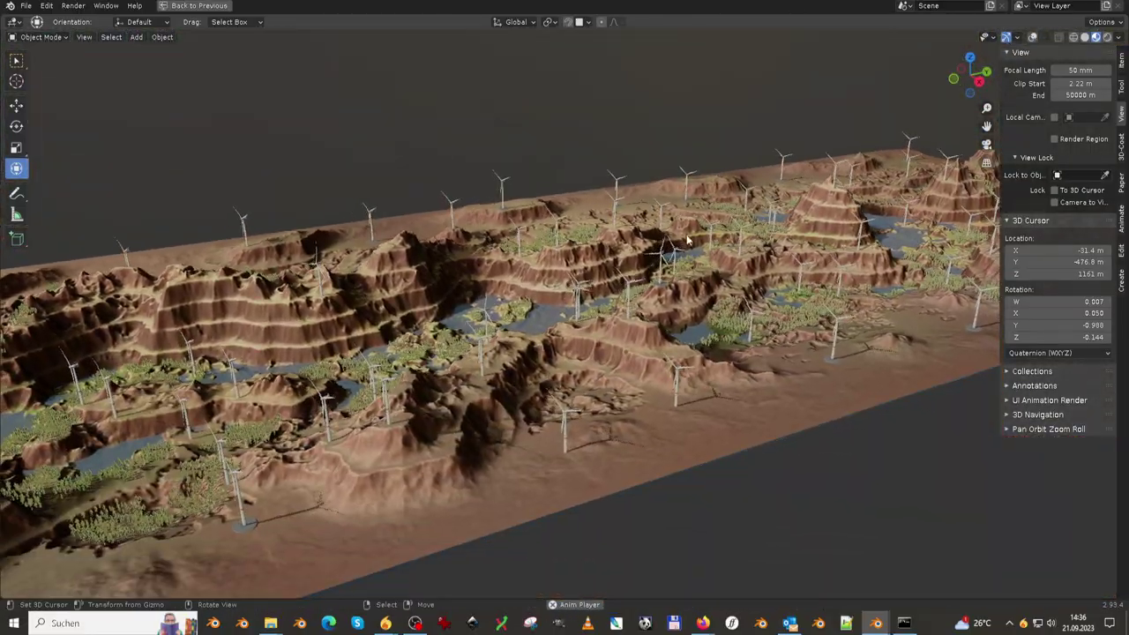
# From a low orbit, walk again around a turbine hub and across the sunlit lake
pyautogui.moveTo(616, 280)
pyautogui.mouseDown(button='middle')
pyautogui.moveTo(671, 239)
pyautogui.moveTo(525, 219)
pyautogui.moveTo(636, 280)
pyautogui.mouseUp(button='middle')
pyautogui.hotkey('shift', '`')
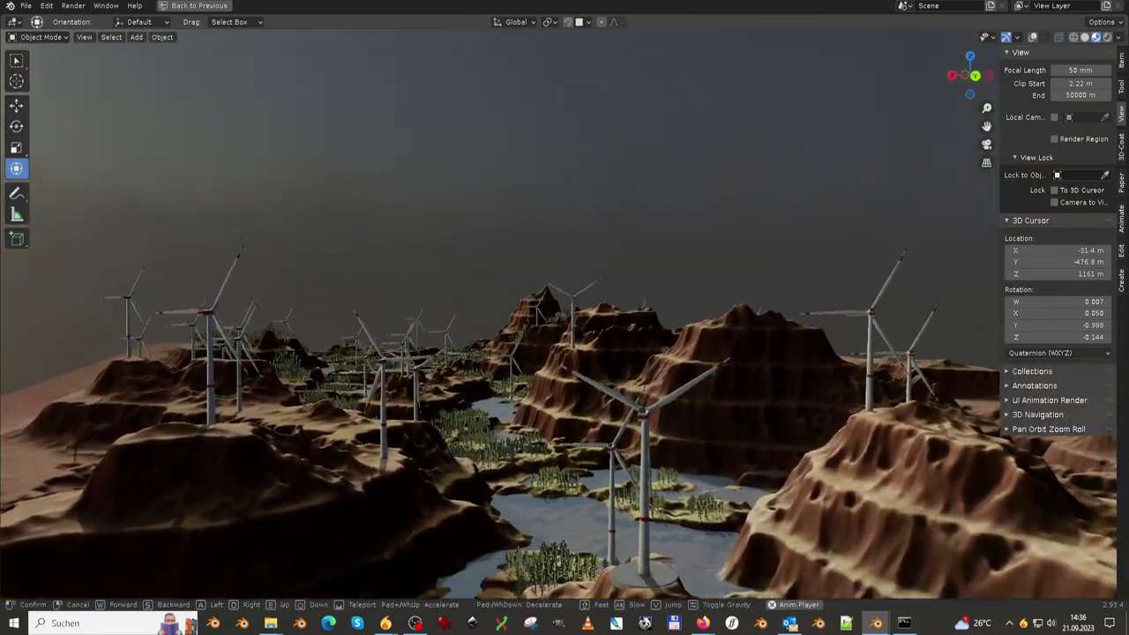
pyautogui.press('w')
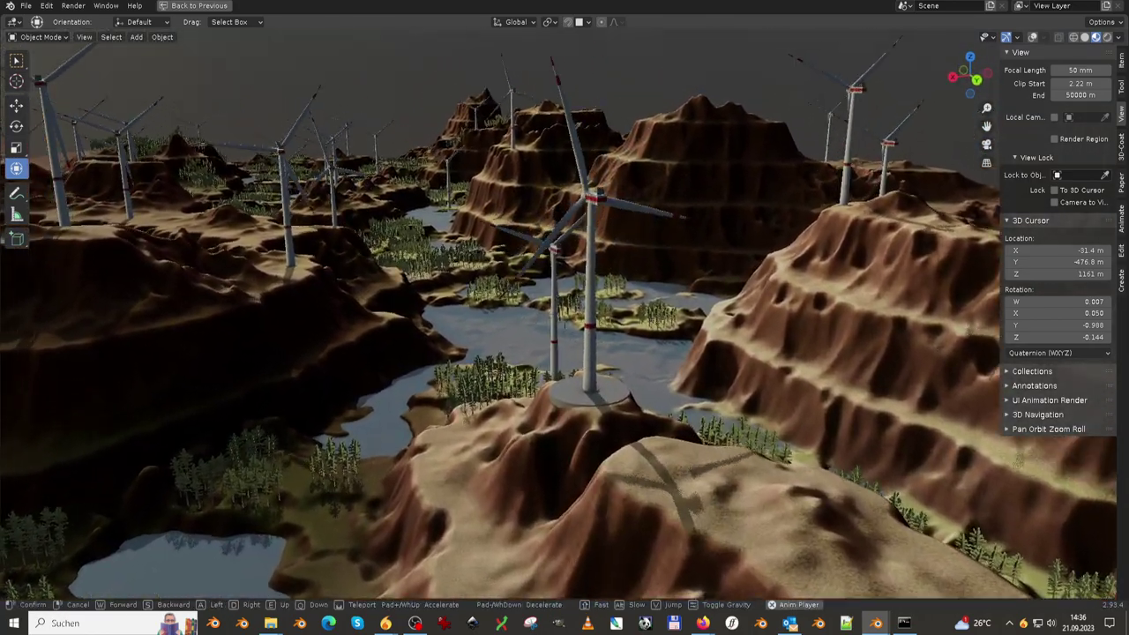
pyautogui.press('w')
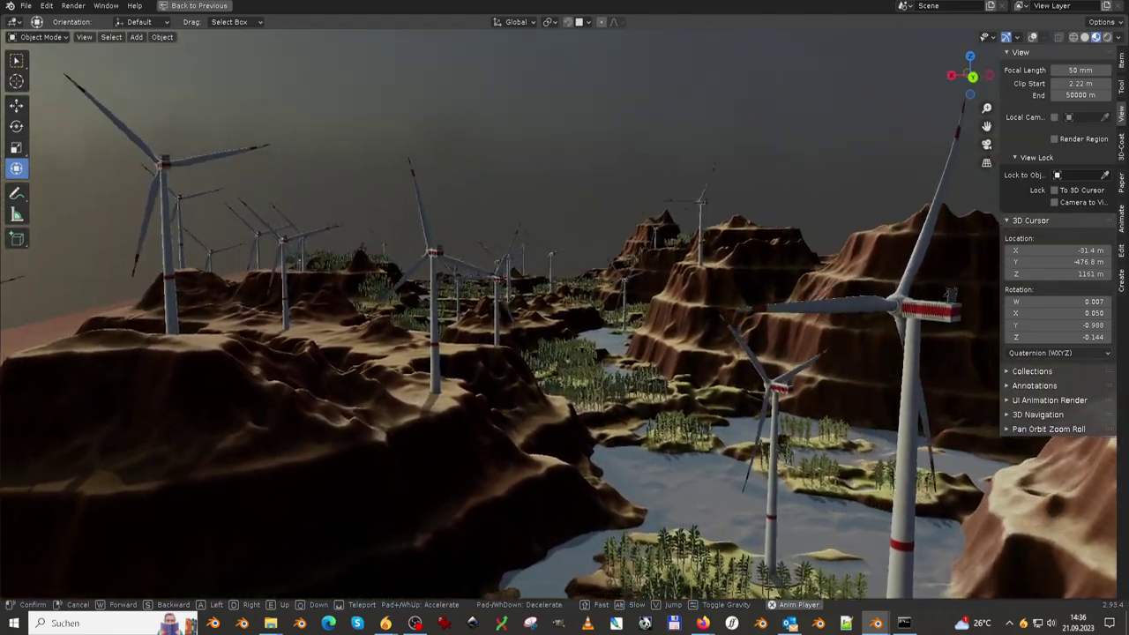
pyautogui.press('w')
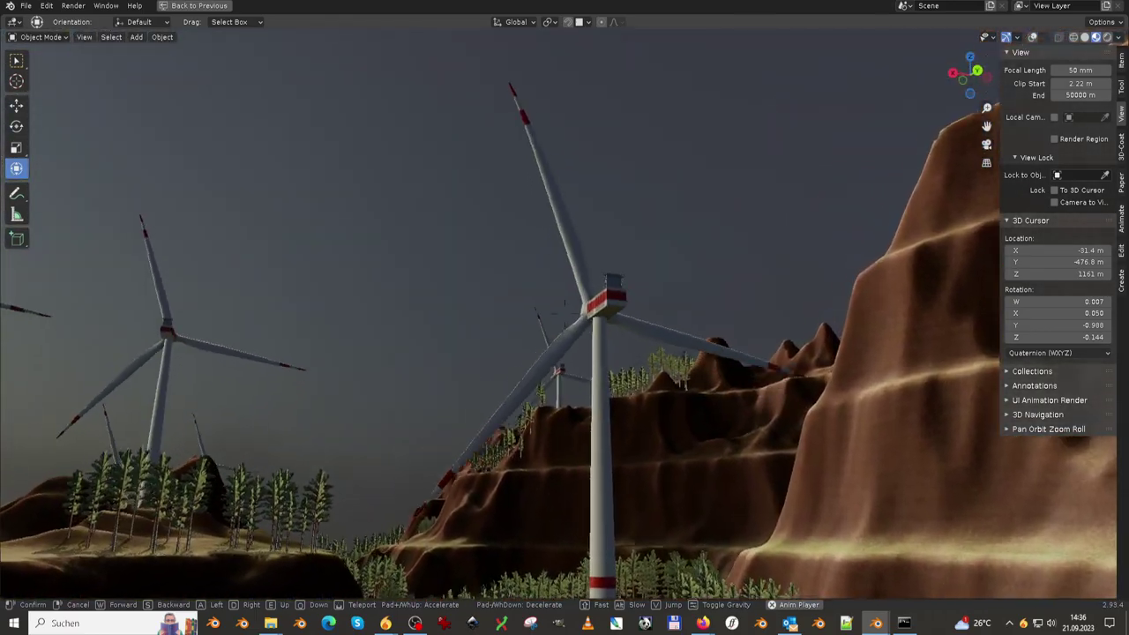
pyautogui.press('w')
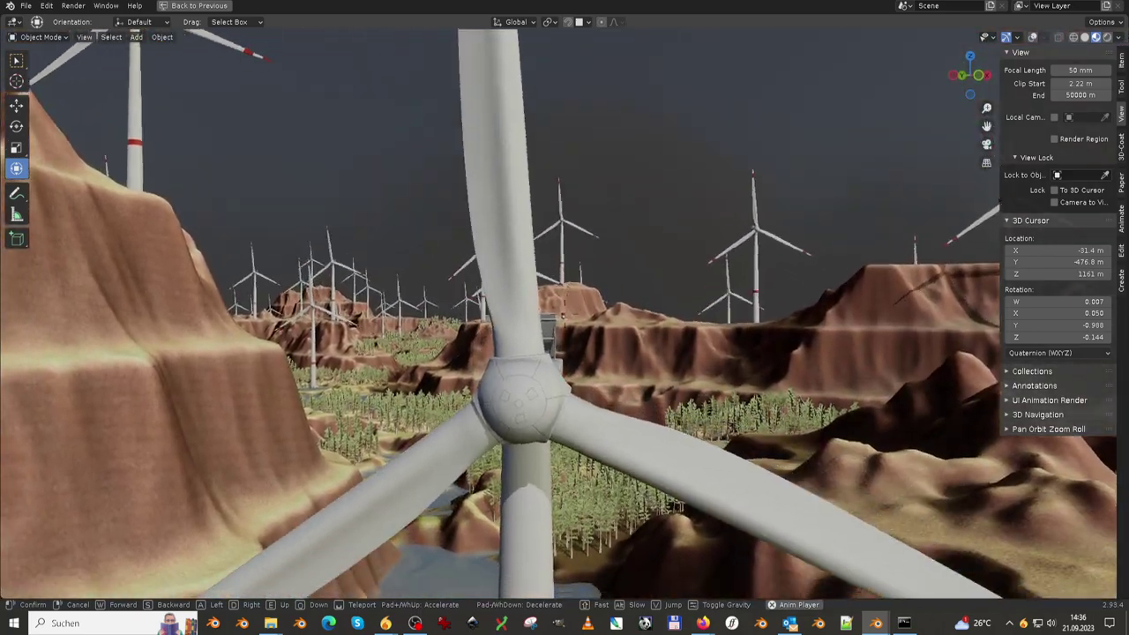
pyautogui.press('d')
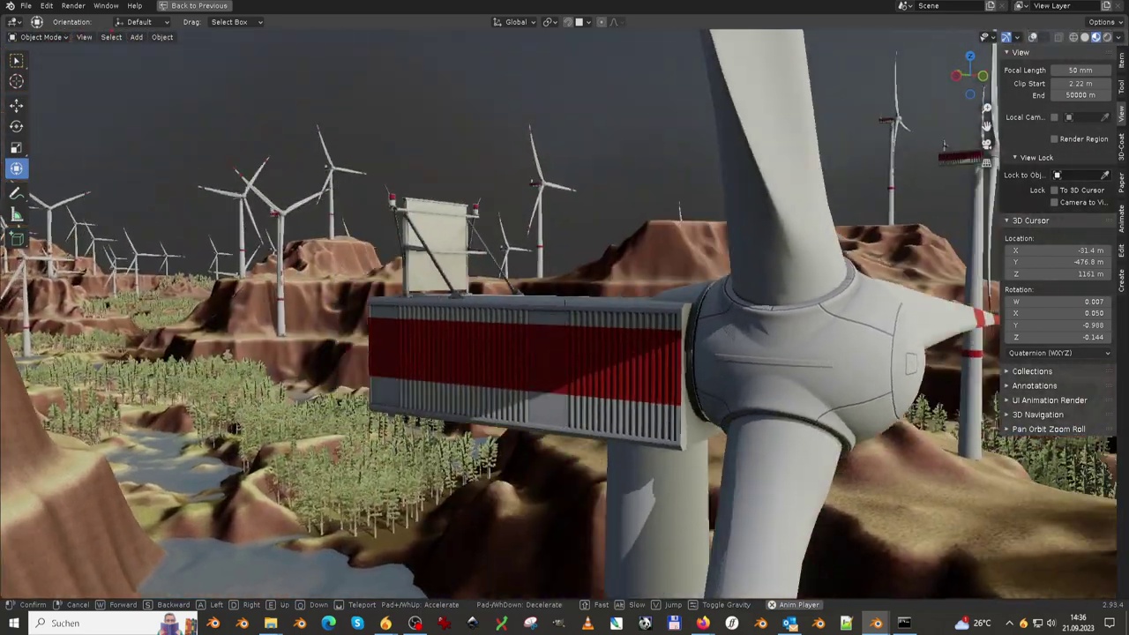
pyautogui.press('w')
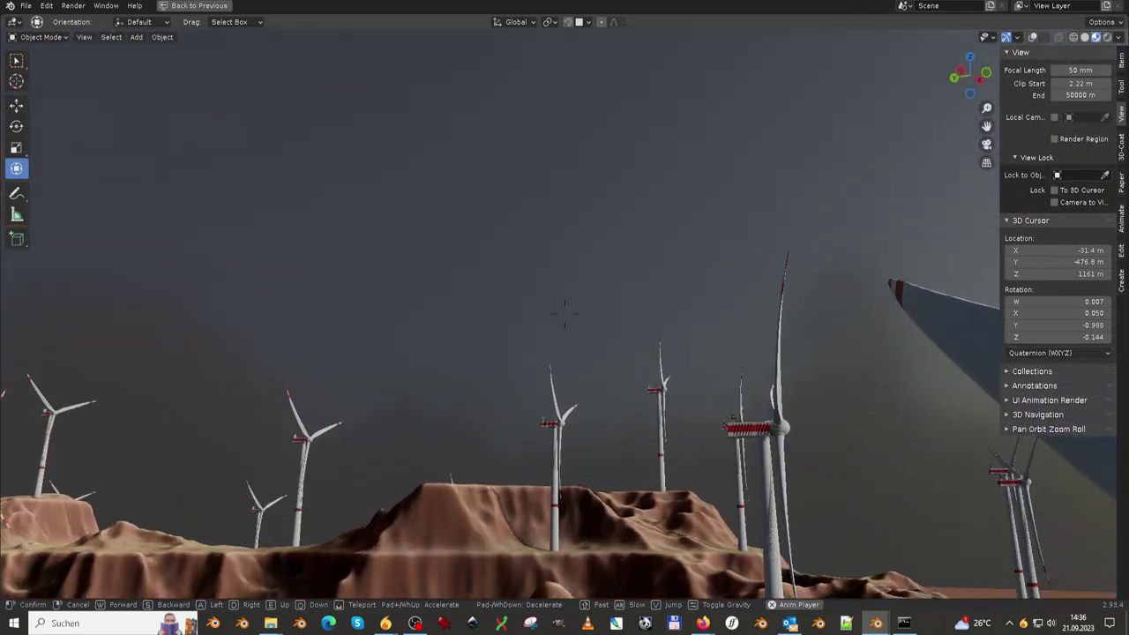
pyautogui.press('w')
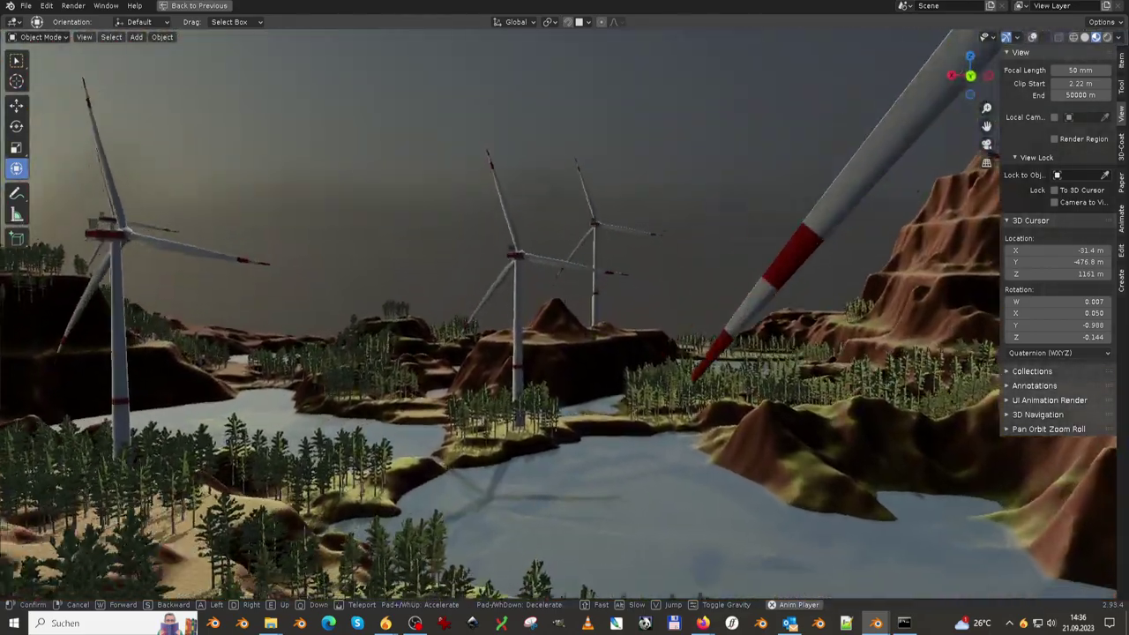
pyautogui.press('w')
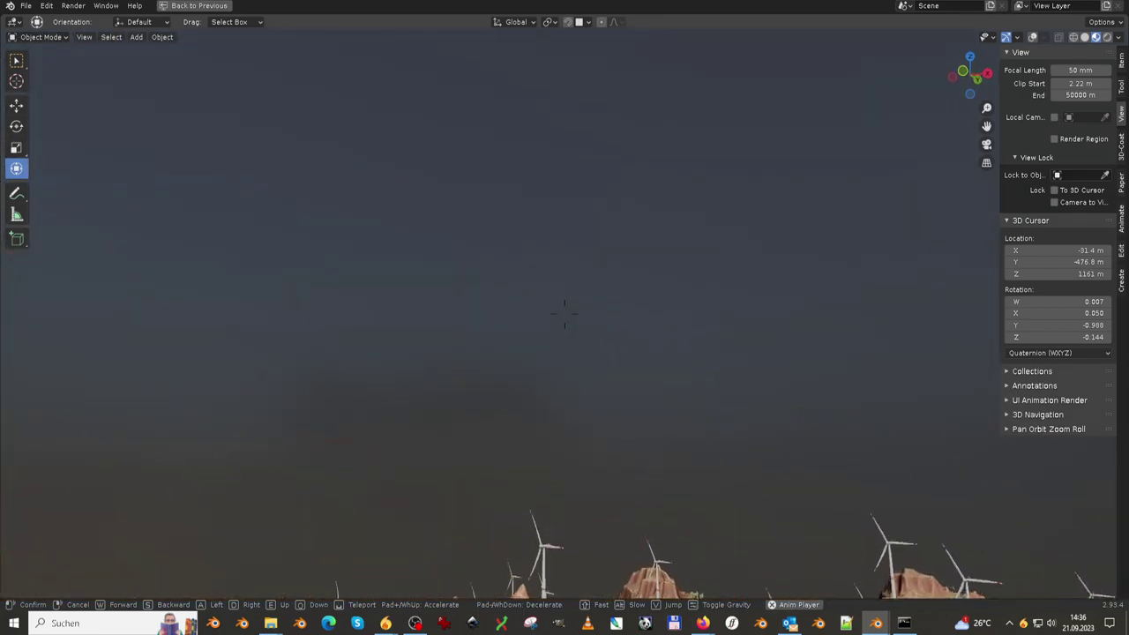
# Leave Walk navigation, orbit to a low angle, and un-maximize the viewport with Ctrl+Space
pyautogui.press('Escape')
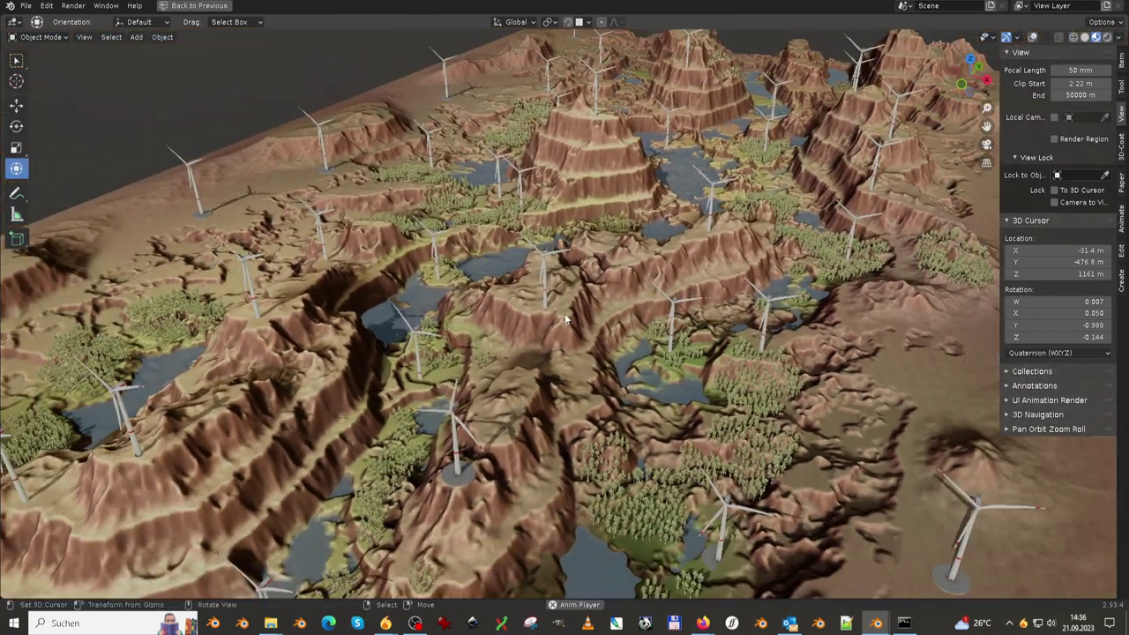
pyautogui.moveTo(583, 252)
pyautogui.mouseDown(button='middle')
pyautogui.moveTo(619, 189)
pyautogui.moveTo(599, 189)
pyautogui.mouseUp(button='middle')
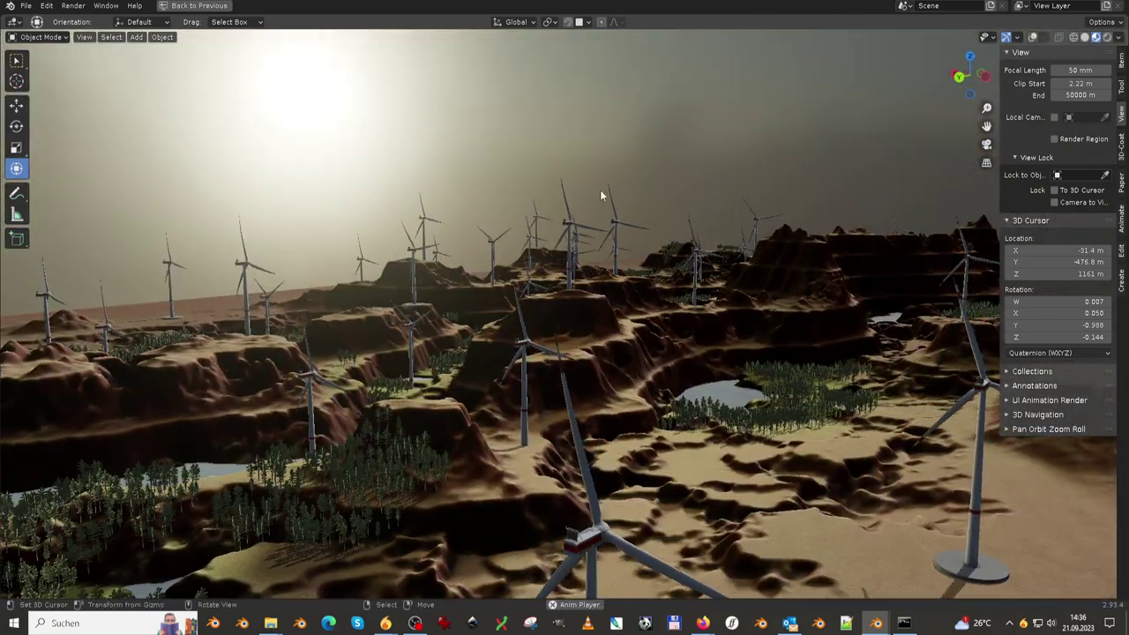
pyautogui.hotkey('ctrl', 'space')
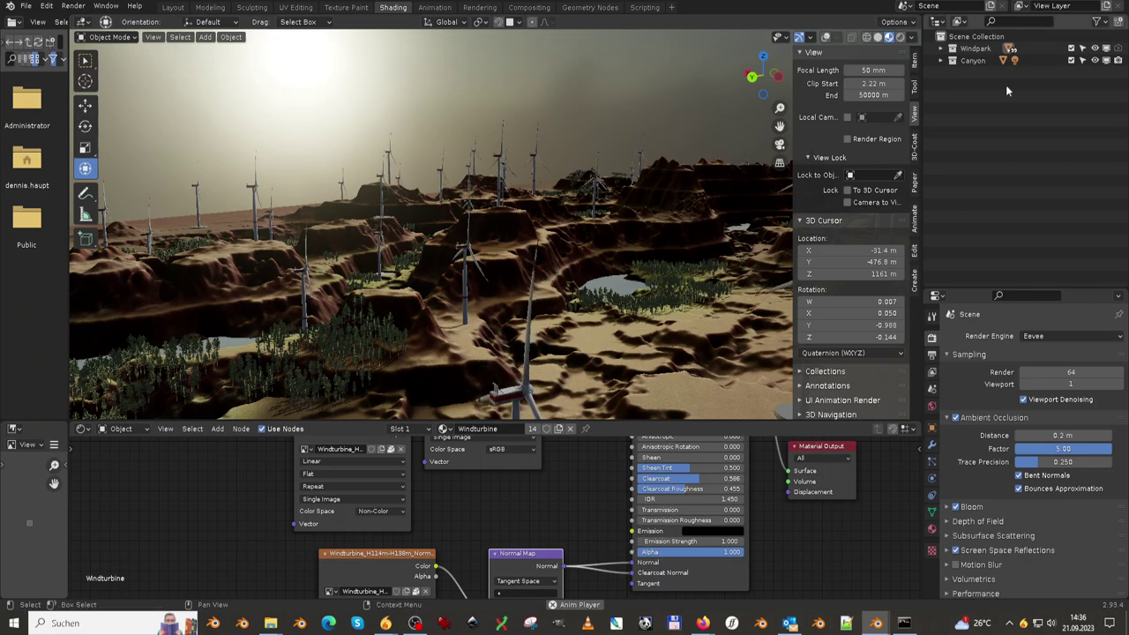
# Toggle the Canyon collection off and back on, then orbit around the canyon terrain
pyautogui.click(1095, 60)
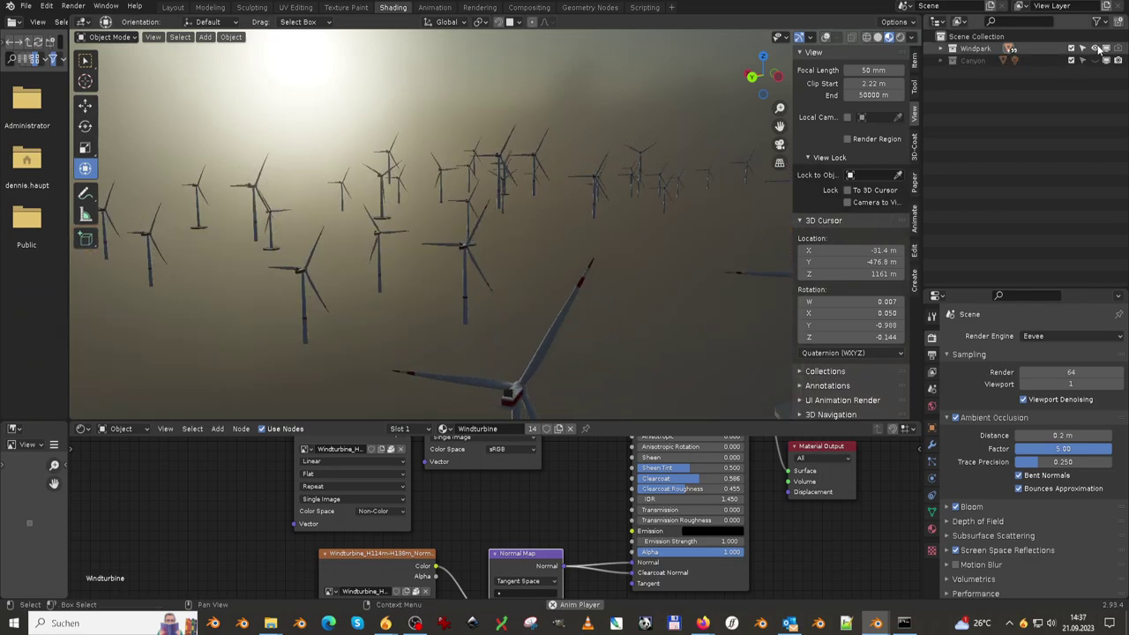
pyautogui.click(1095, 60)
pyautogui.moveTo(590, 196); pyautogui.dragTo(642, 69, button='middle')
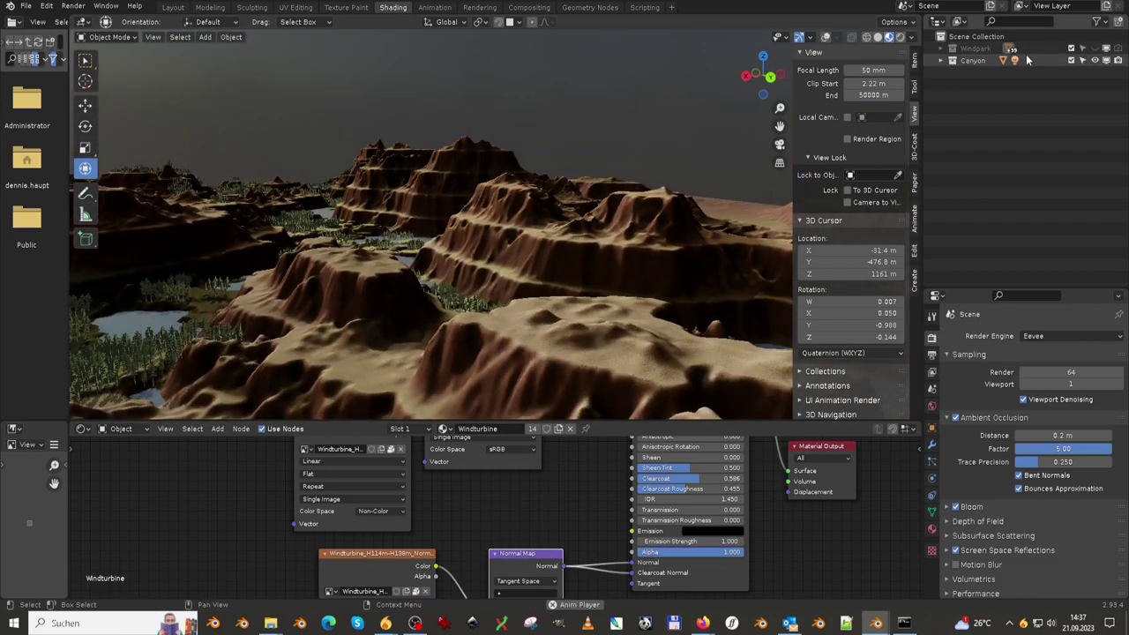
pyautogui.moveTo(545, 176); pyautogui.dragTo(582, 164, button='middle')
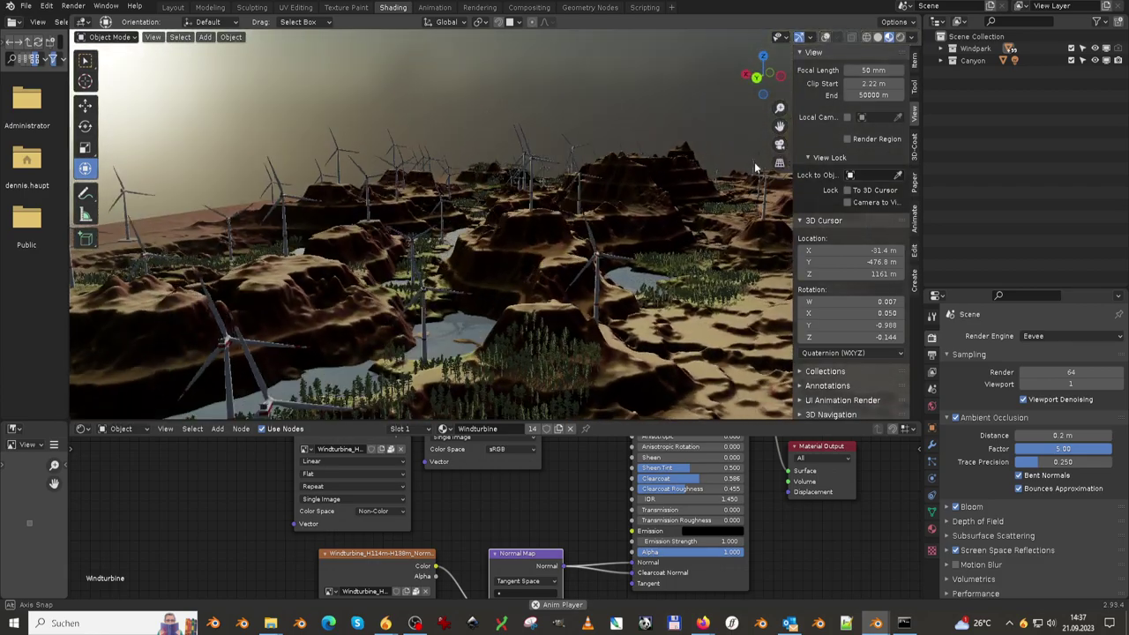
pyautogui.moveTo(581, 165); pyautogui.dragTo(540, 231, button='middle')
pyautogui.scroll(5, 557, 231)
pyautogui.scroll(-5, 557, 231)
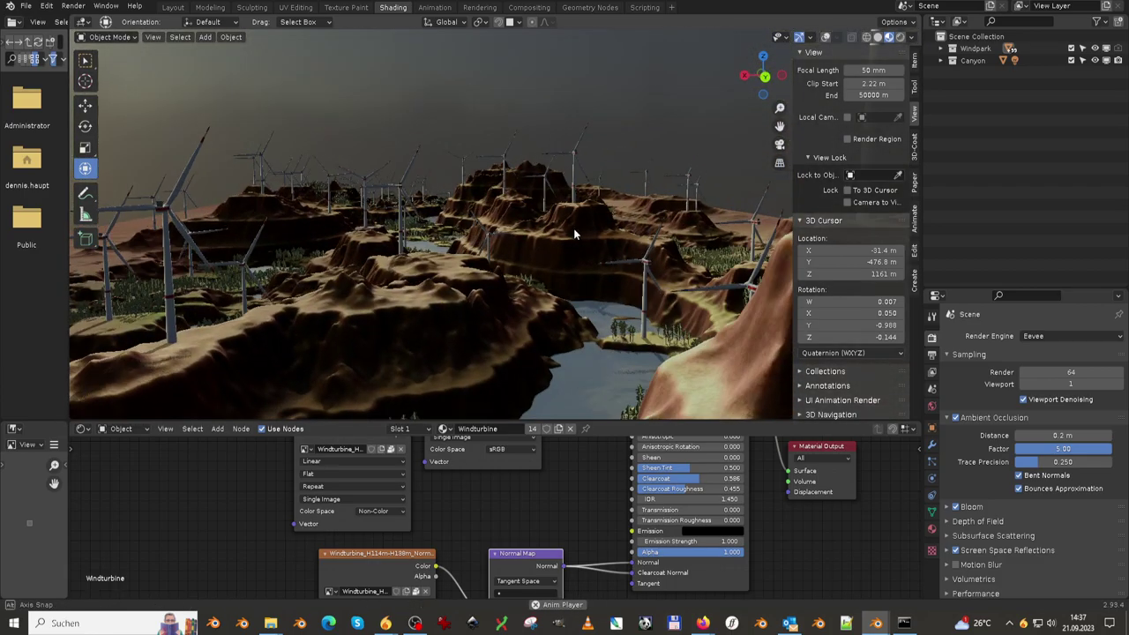
# Select the canyon terrain to show the Canyon material nodes, then view a turbine up close
pyautogui.click(527, 353)
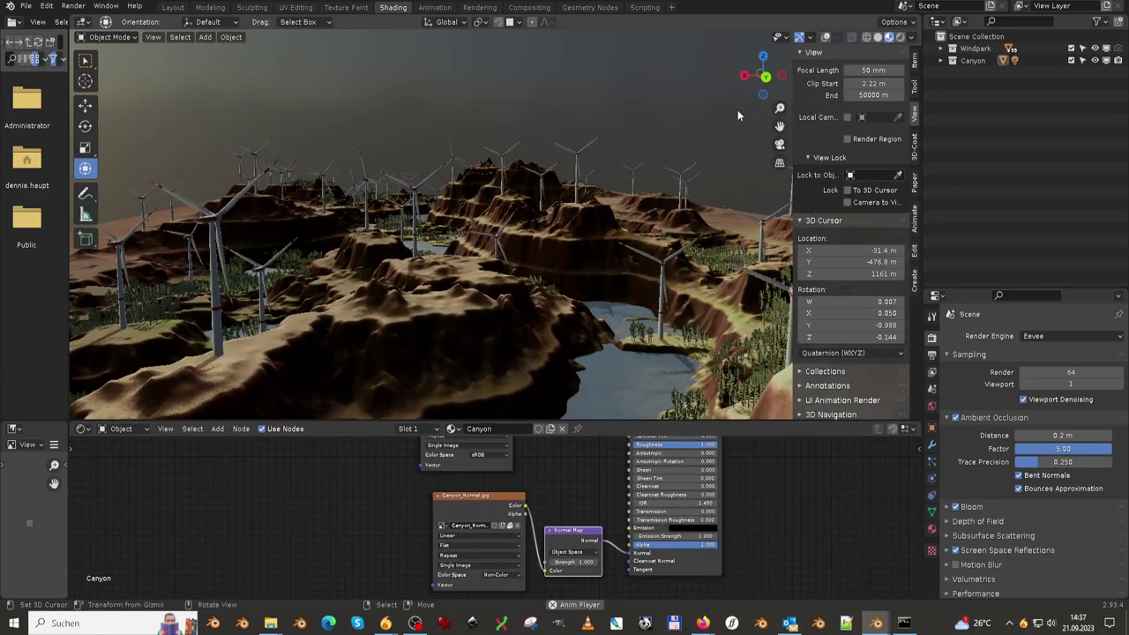
pyautogui.moveTo(778, 126); pyautogui.dragTo(821, 54)
pyautogui.moveTo(763, 75); pyautogui.dragTo(736, 88)
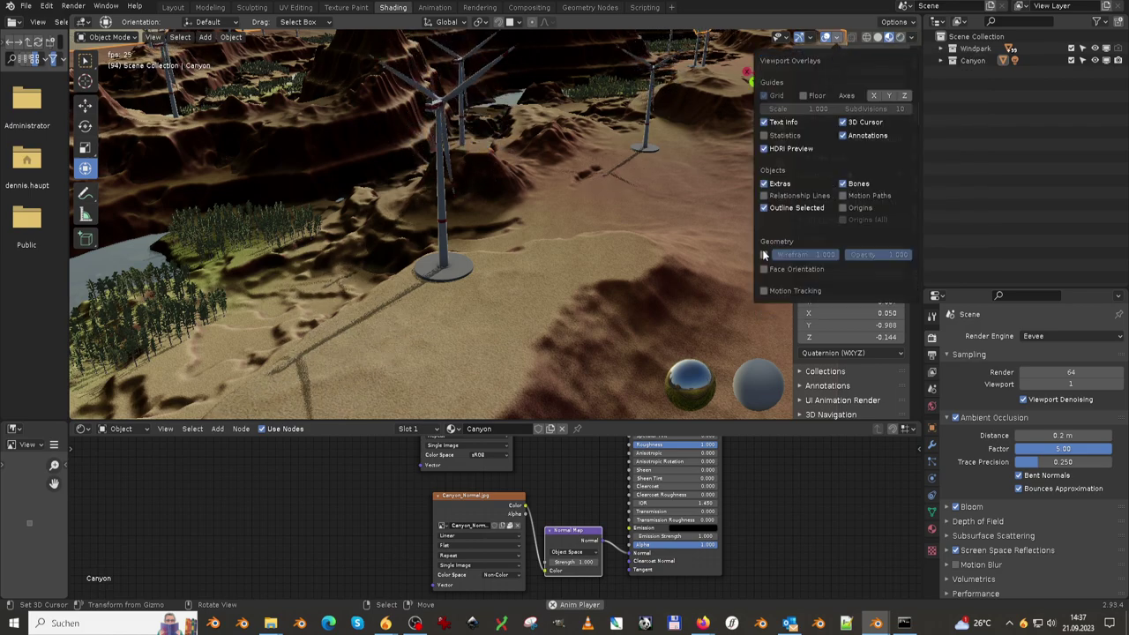
# Turn on the Wireframe overlay with reduced opacity and view it from another angle
pyautogui.click(764, 254)
pyautogui.moveTo(873, 254); pyautogui.dragTo(723, 253)
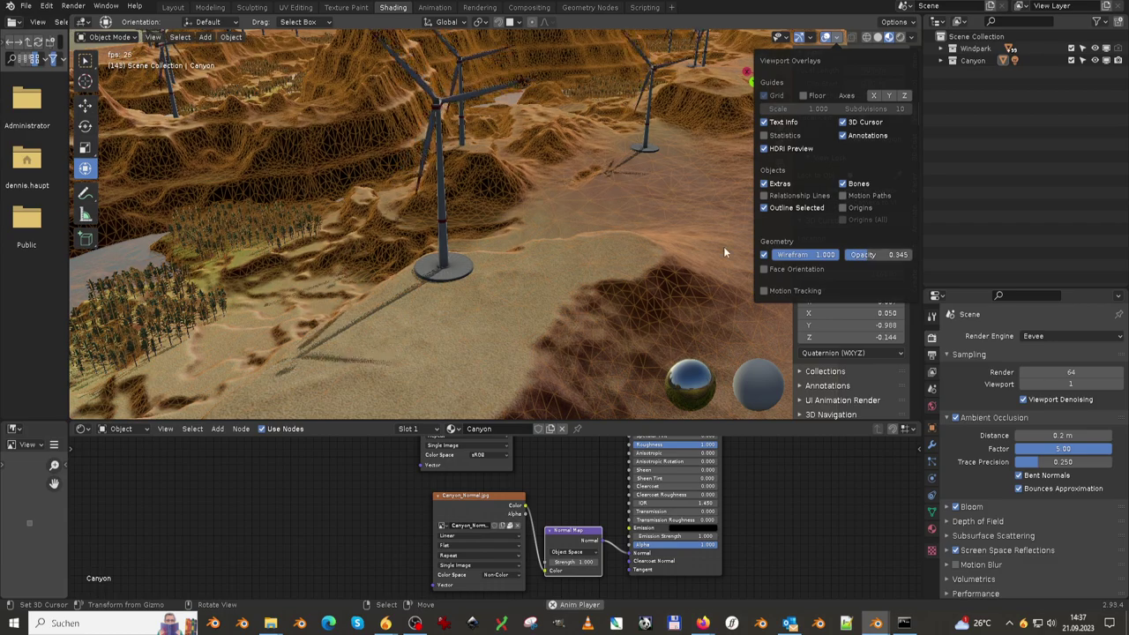
pyautogui.moveTo(723, 253); pyautogui.dragTo(546, 218, button='middle')
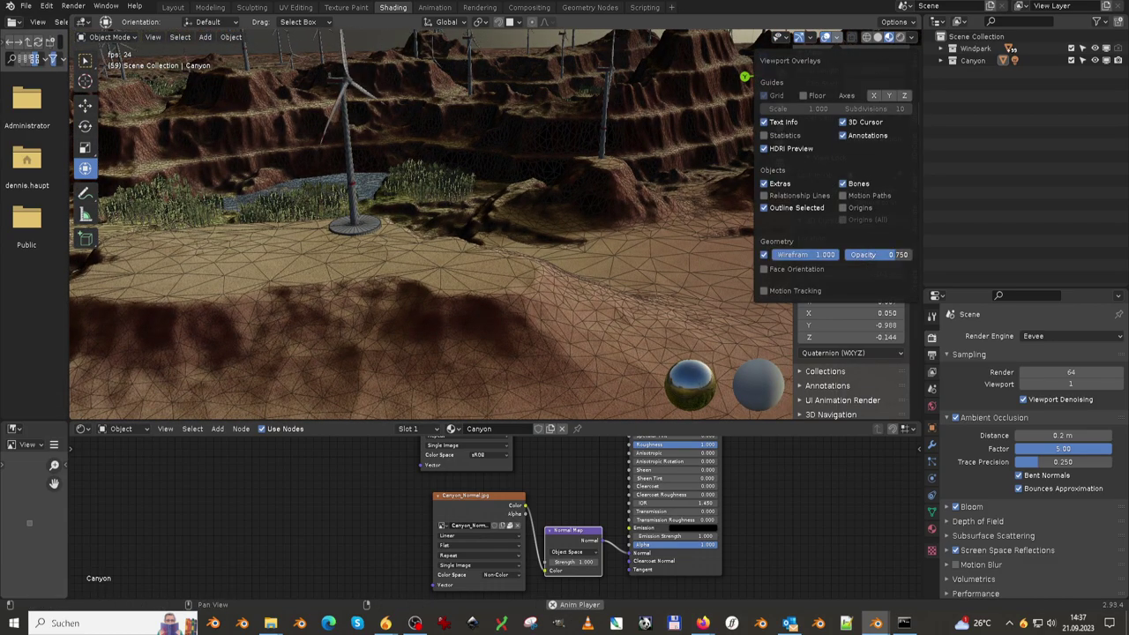
# Maximize the 3D view, play the turbine animation, and select a turbine hub
pyautogui.hotkey('ctrl', 'space')
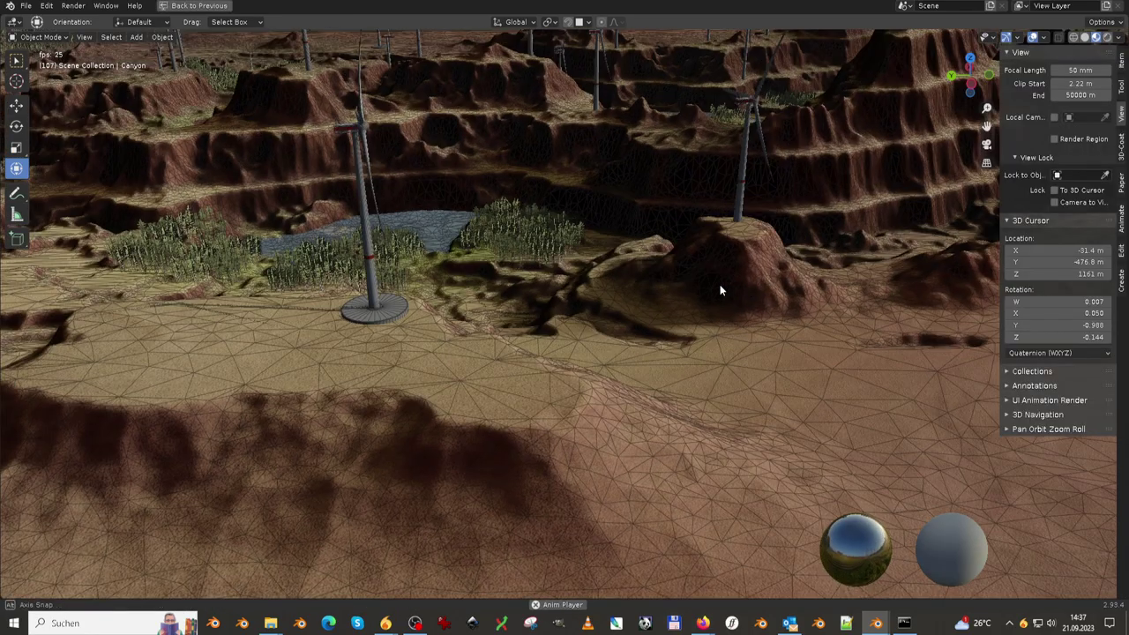
pyautogui.moveTo(719, 284)
pyautogui.mouseDown(button='middle')
pyautogui.moveTo(767, 309)
pyautogui.moveTo(515, 299)
pyautogui.moveTo(536, 222)
pyautogui.moveTo(874, 228)
pyautogui.moveTo(628, 168)
pyautogui.moveTo(670, 170)
pyautogui.moveTo(584, 170)
pyautogui.moveTo(599, 190)
pyautogui.moveTo(494, 186)
pyautogui.moveTo(486, 214)
pyautogui.moveTo(728, 257)
pyautogui.moveTo(547, 326)
pyautogui.moveTo(764, 334)
pyautogui.moveTo(617, 238)
pyautogui.moveTo(693, 287)
pyautogui.moveTo(399, 303)
pyautogui.moveTo(424, 287)
pyautogui.mouseUp(button='middle')
pyautogui.press('space')
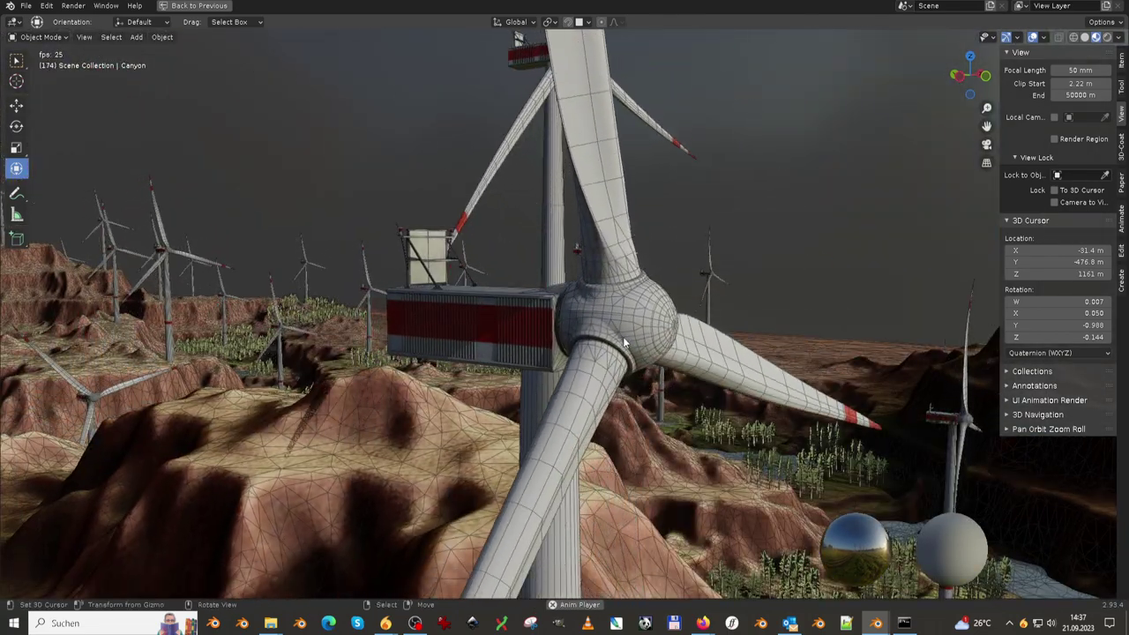
pyautogui.click(622, 336)
# Restore the full Shading layout and orbit higher around the turbine hub
pyautogui.hotkey('ctrl', 'space')
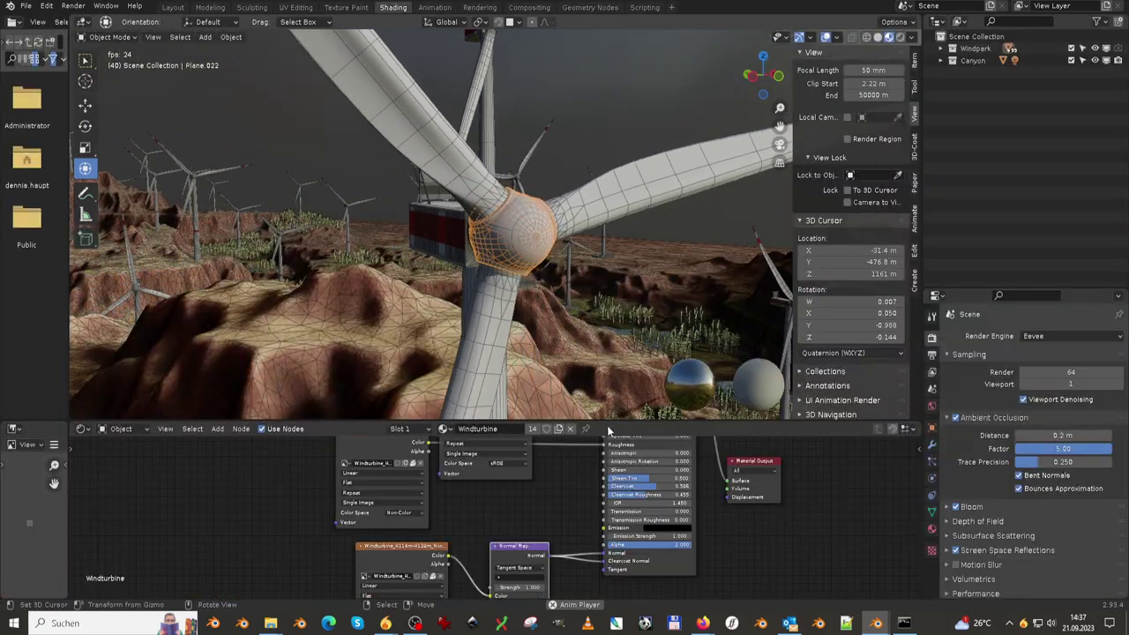
pyautogui.keyDown('shift'); pyautogui.scroll(3, 494, 436); pyautogui.keyUp('shift')
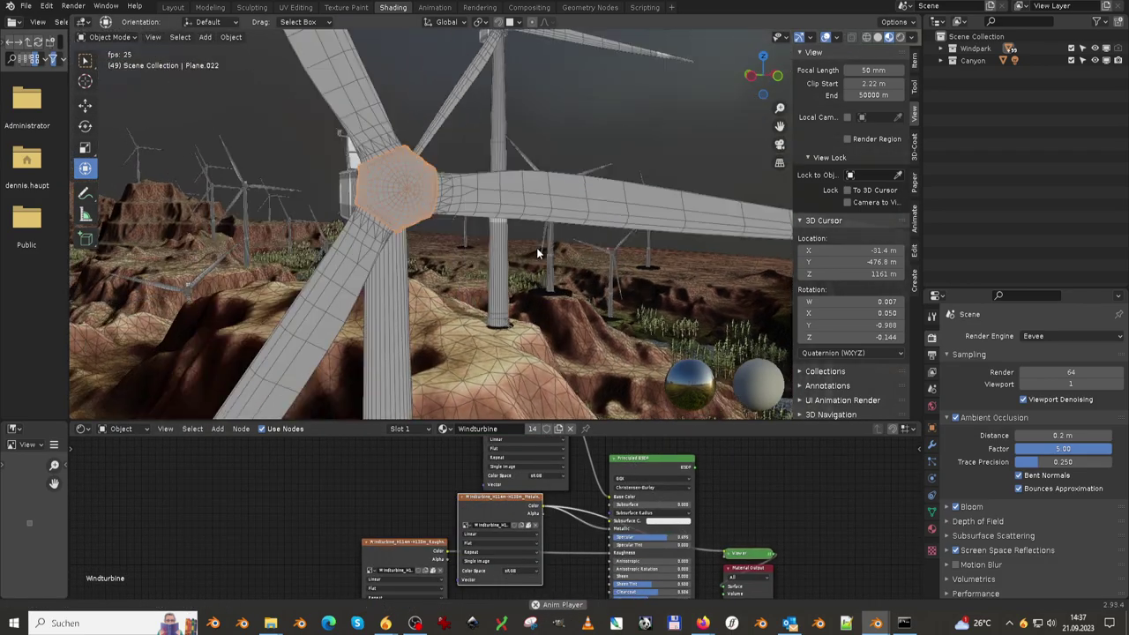
pyautogui.moveTo(546, 282); pyautogui.dragTo(540, 248, button='middle')
pyautogui.keyDown('shift'); pyautogui.scroll(-3, 408, 512); pyautogui.keyUp('shift')
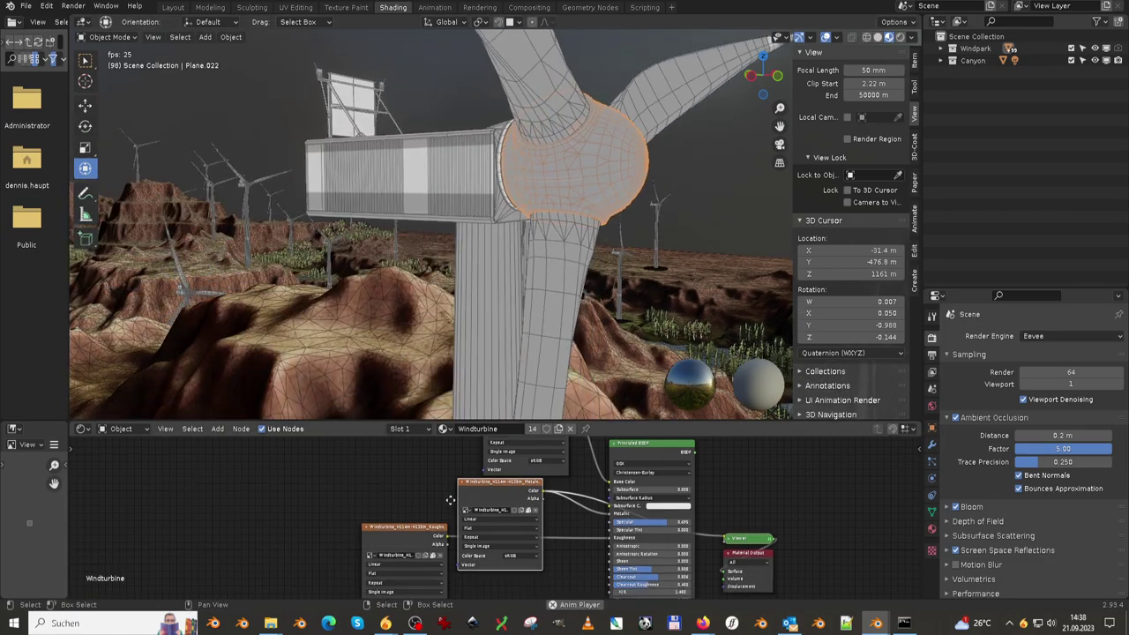
pyautogui.moveTo(534, 539); pyautogui.dragTo(523, 478, button='middle')
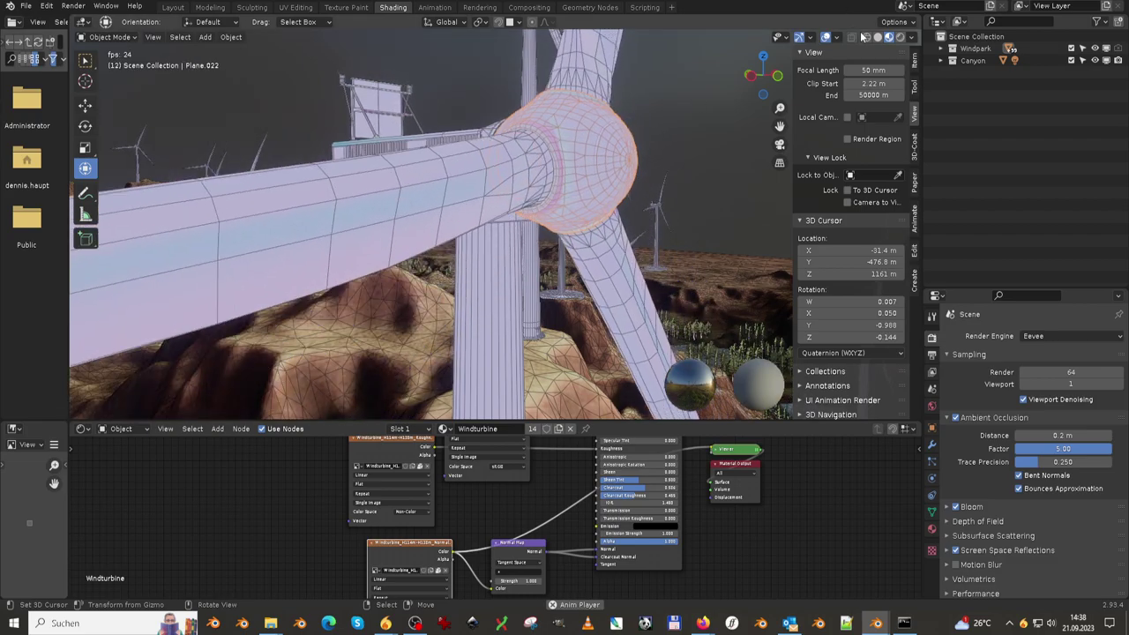
# Disable viewport overlays, select the terrain, and preview the Canyon_Normal image on it
pyautogui.click(825, 37)
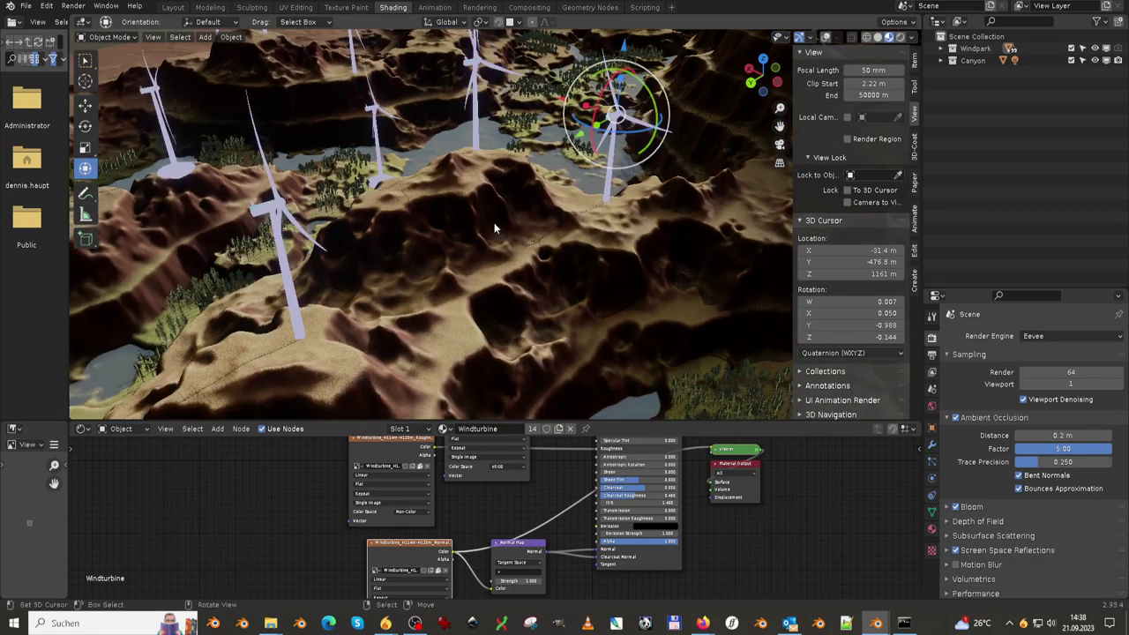
pyautogui.click(499, 220)
pyautogui.keyDown('ctrl'); pyautogui.keyDown('shift'); pyautogui.click(503, 504); pyautogui.keyUp('shift'); pyautogui.keyUp('ctrl')
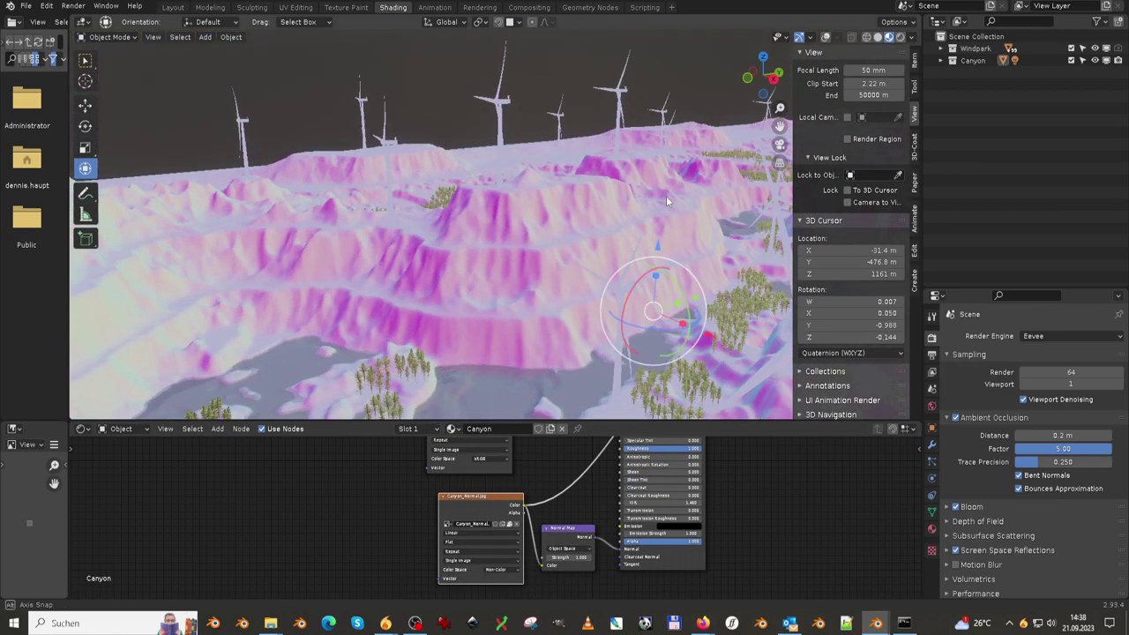
# Switch the Canyon_Normal image to sRGB colour space and inspect the canyon up close
pyautogui.moveTo(646, 518); pyautogui.dragTo(633, 541, button='middle')
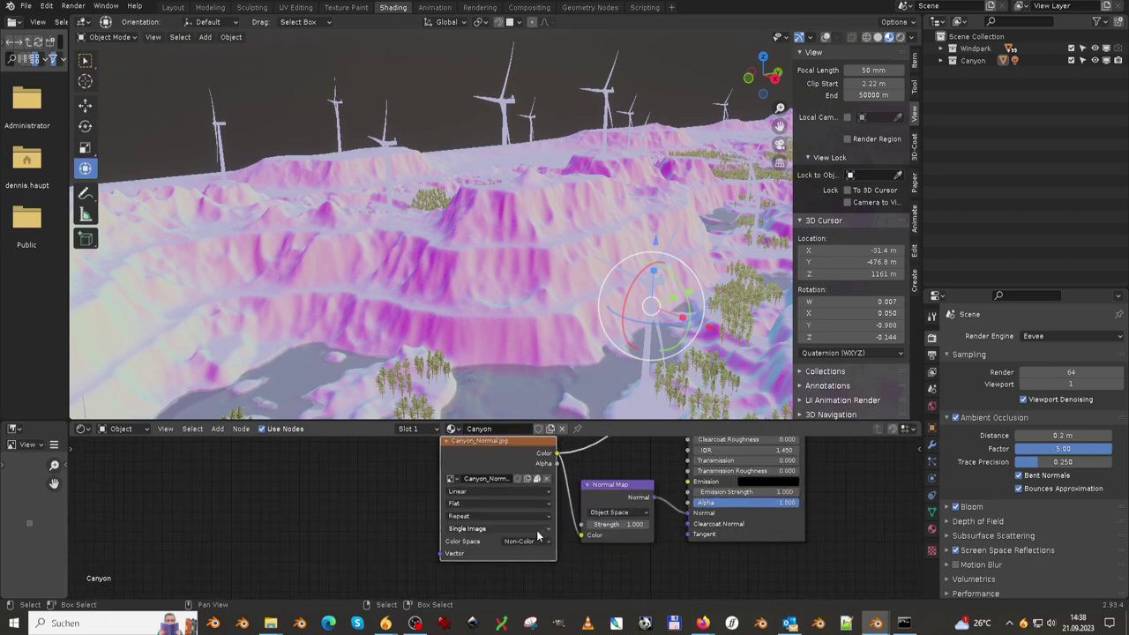
pyautogui.click(535, 469)
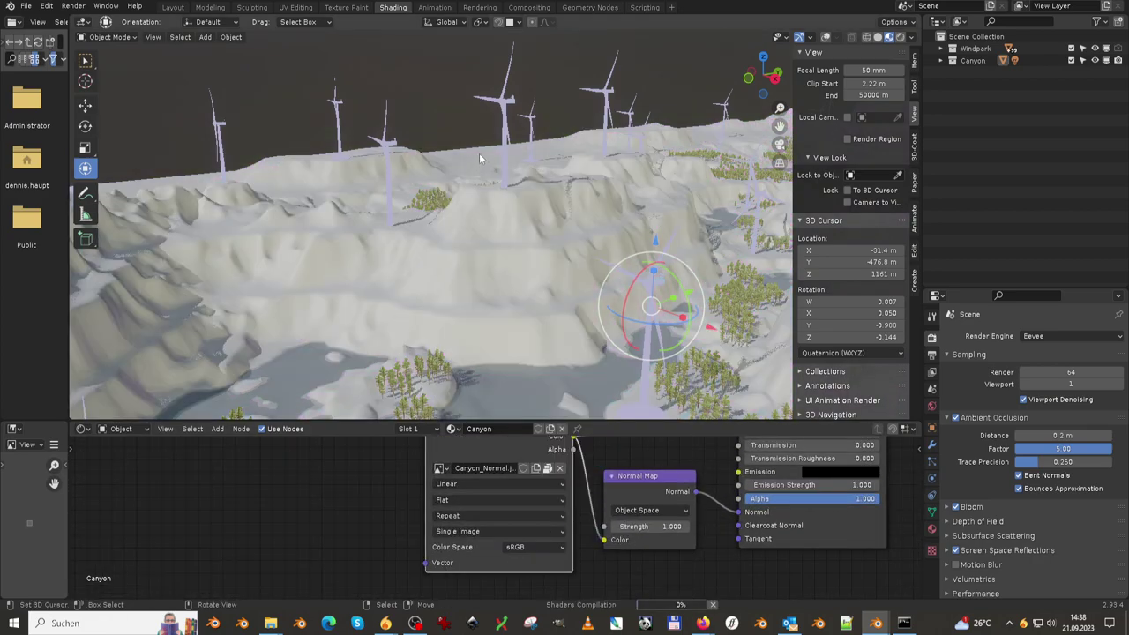
pyautogui.moveTo(524, 166)
pyautogui.mouseDown(button='middle')
pyautogui.moveTo(532, 178)
pyautogui.moveTo(572, 149)
pyautogui.moveTo(414, 198)
pyautogui.moveTo(253, 181)
pyautogui.moveTo(329, 165)
pyautogui.moveTo(571, 164)
pyautogui.moveTo(454, 272)
pyautogui.moveTo(552, 186)
pyautogui.moveTo(529, 258)
pyautogui.moveTo(580, 237)
pyautogui.moveTo(589, 255)
pyautogui.mouseUp(button='middle')
pyautogui.scroll(3, 454, 273)
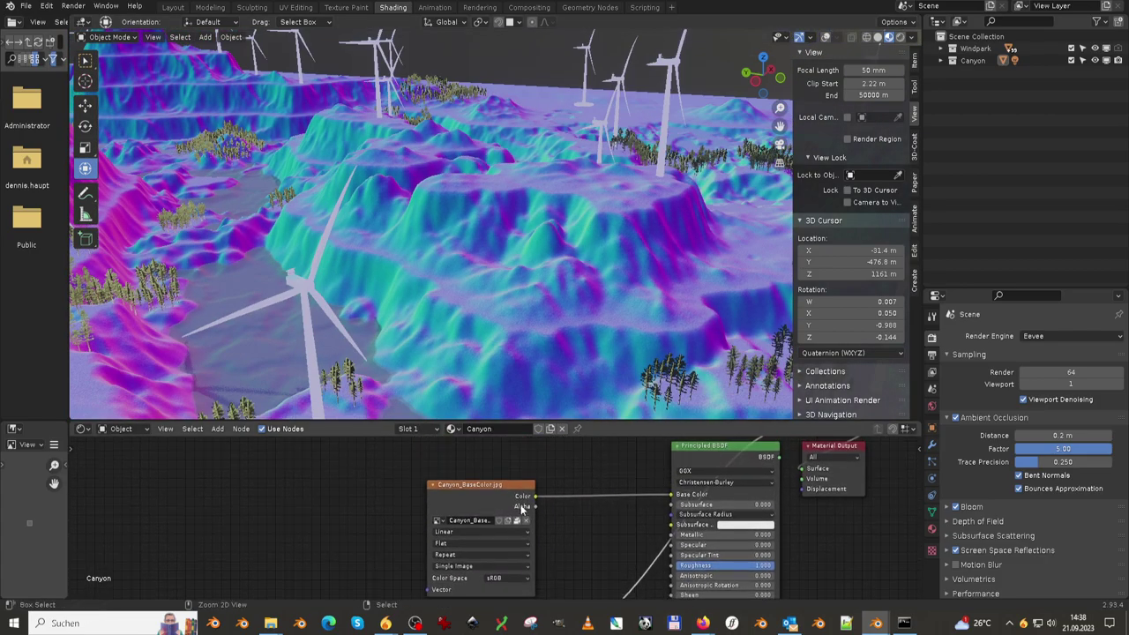
pyautogui.moveTo(453, 217)
pyautogui.mouseDown(button='middle')
pyautogui.moveTo(642, 192)
pyautogui.moveTo(680, 367)
pyautogui.mouseUp(button='middle')
# Drop the Viewer preview via Principled BSDF and set Canyon_Normal back to Non-Color
pyautogui.keyDown('ctrl'); pyautogui.keyDown('shift'); pyautogui.click(627, 453); pyautogui.keyUp('shift'); pyautogui.keyUp('ctrl')
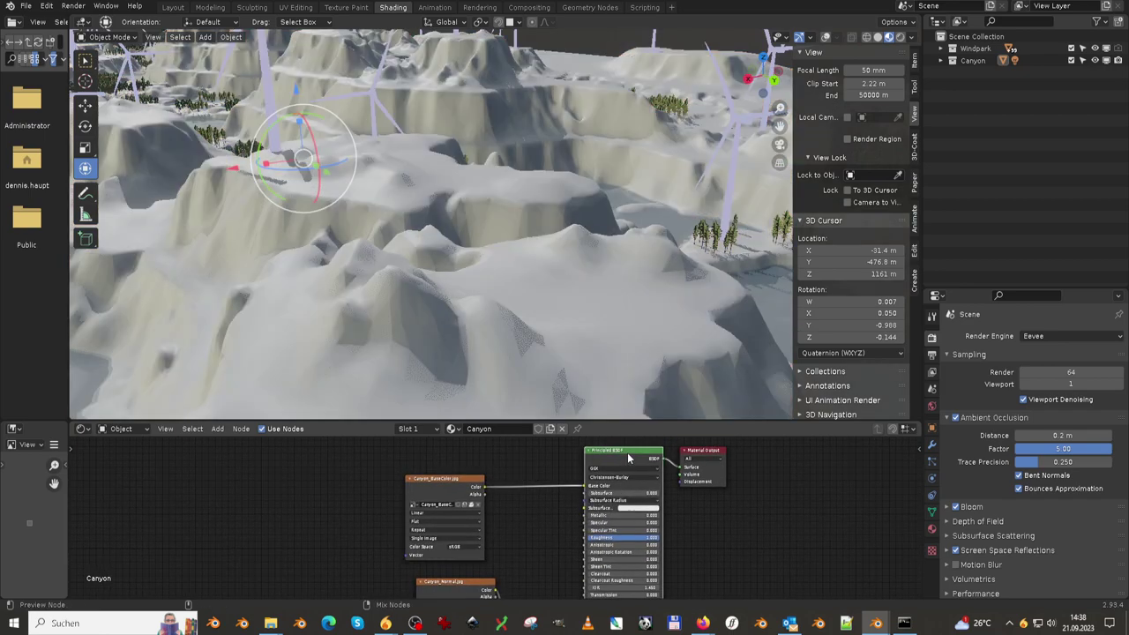
pyautogui.scroll(-2, 548, 546)
pyautogui.scroll(-2, 525, 553)
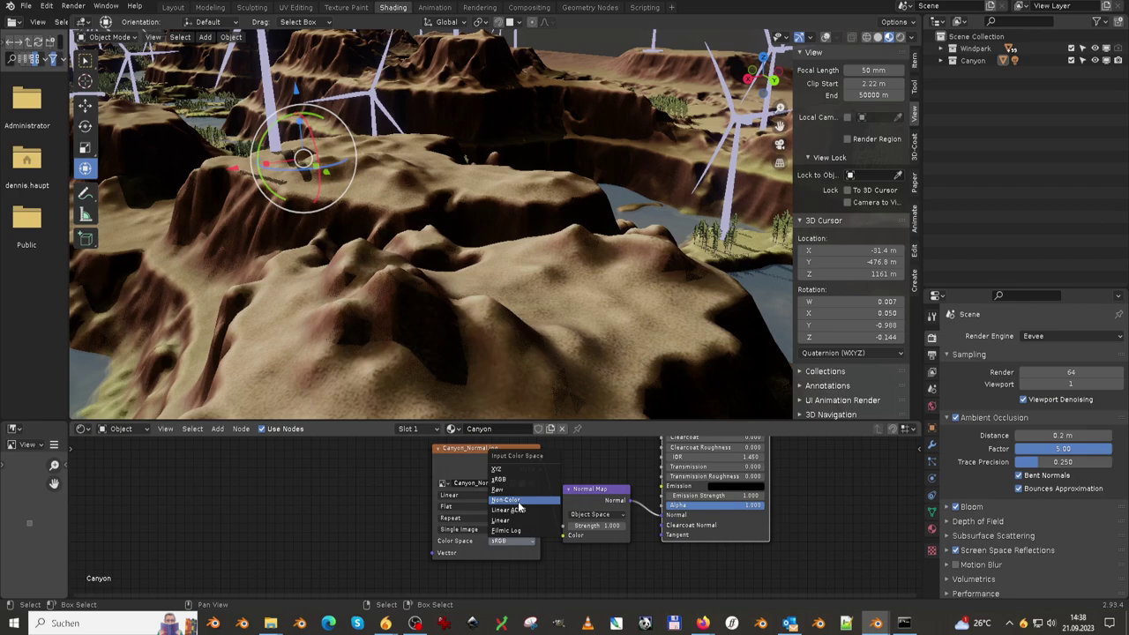
pyautogui.click(519, 508)
pyautogui.moveTo(559, 177)
pyautogui.mouseDown(button='middle')
pyautogui.moveTo(392, 167)
pyautogui.moveTo(559, 235)
pyautogui.mouseUp(button='middle')
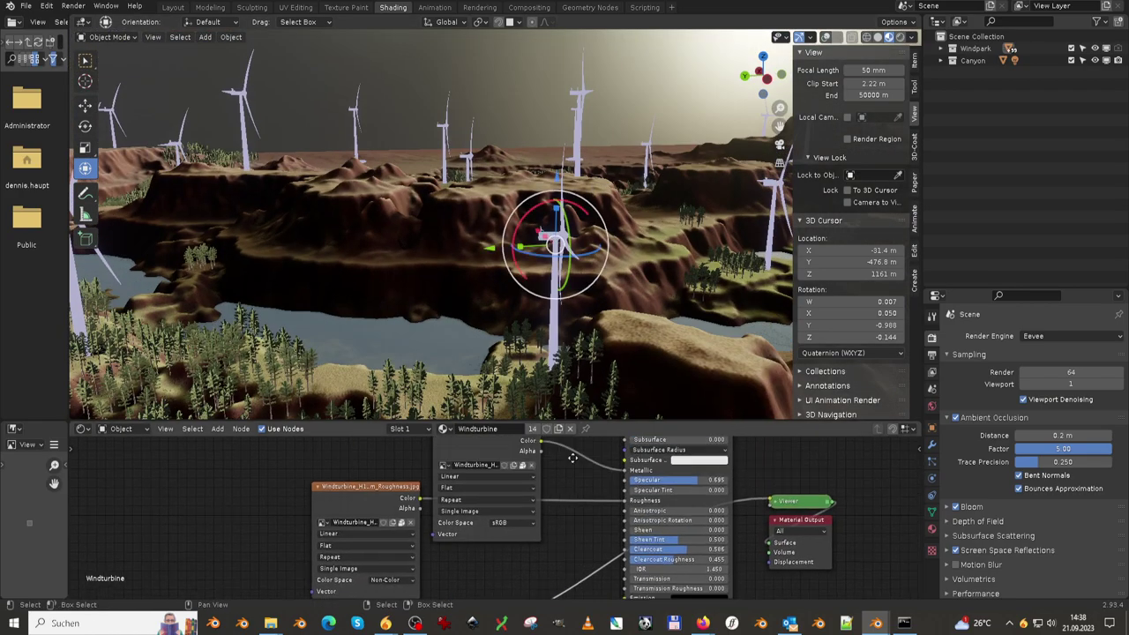
pyautogui.keyDown('shift'); pyautogui.scroll(5, 572, 534); pyautogui.keyUp('shift')
pyautogui.moveTo(564, 264)
pyautogui.mouseDown(button='middle')
pyautogui.moveTo(545, 199)
pyautogui.moveTo(552, 208)
pyautogui.moveTo(515, 232)
pyautogui.moveTo(611, 182)
pyautogui.mouseUp(button='middle')
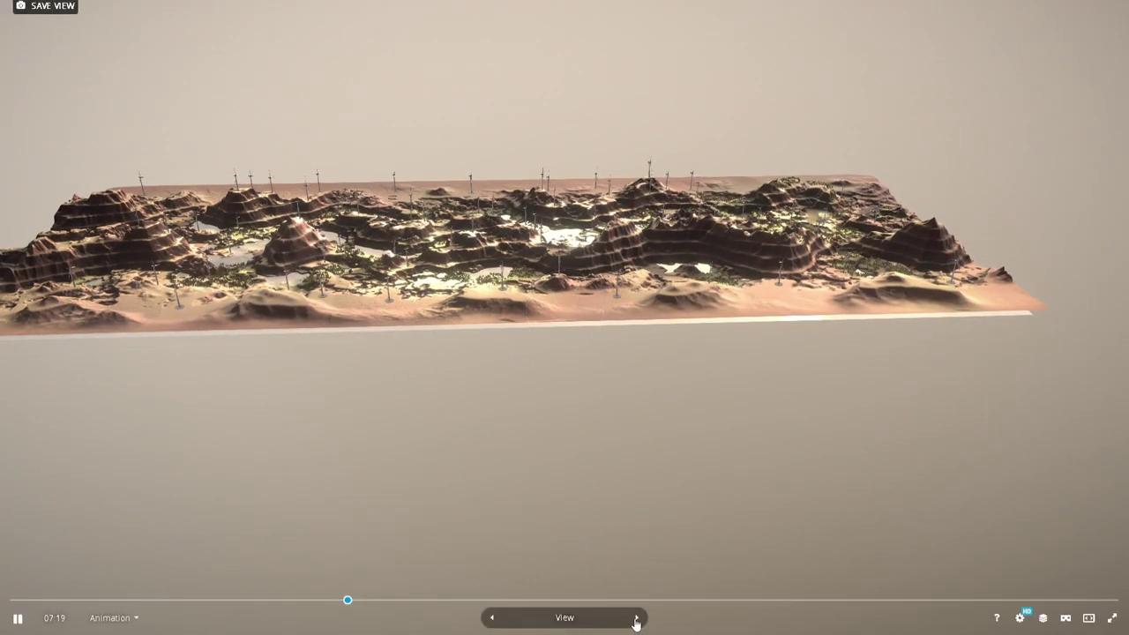
pyautogui.click(636, 618)
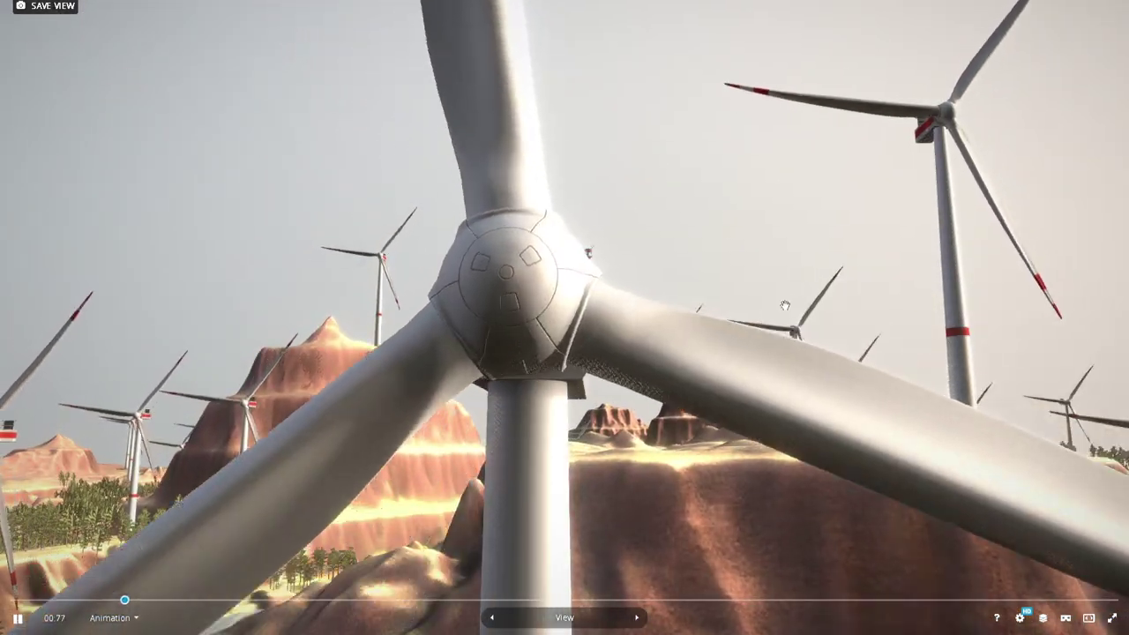
pyautogui.moveTo(785, 305); pyautogui.dragTo(503, 264)
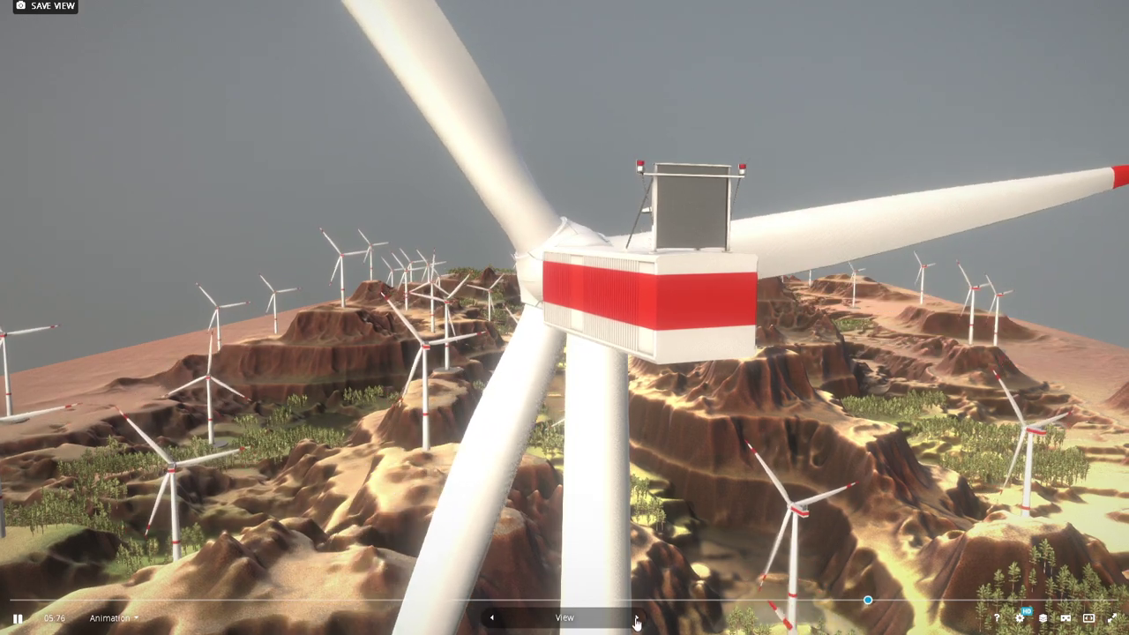
pyautogui.click(636, 620)
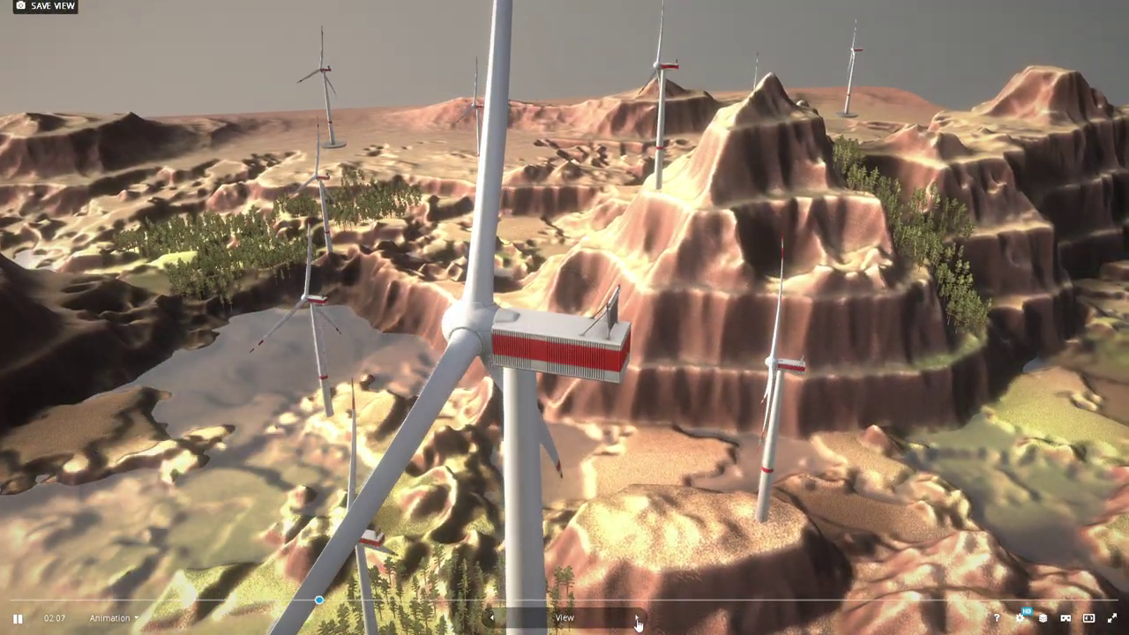
pyautogui.click(636, 621)
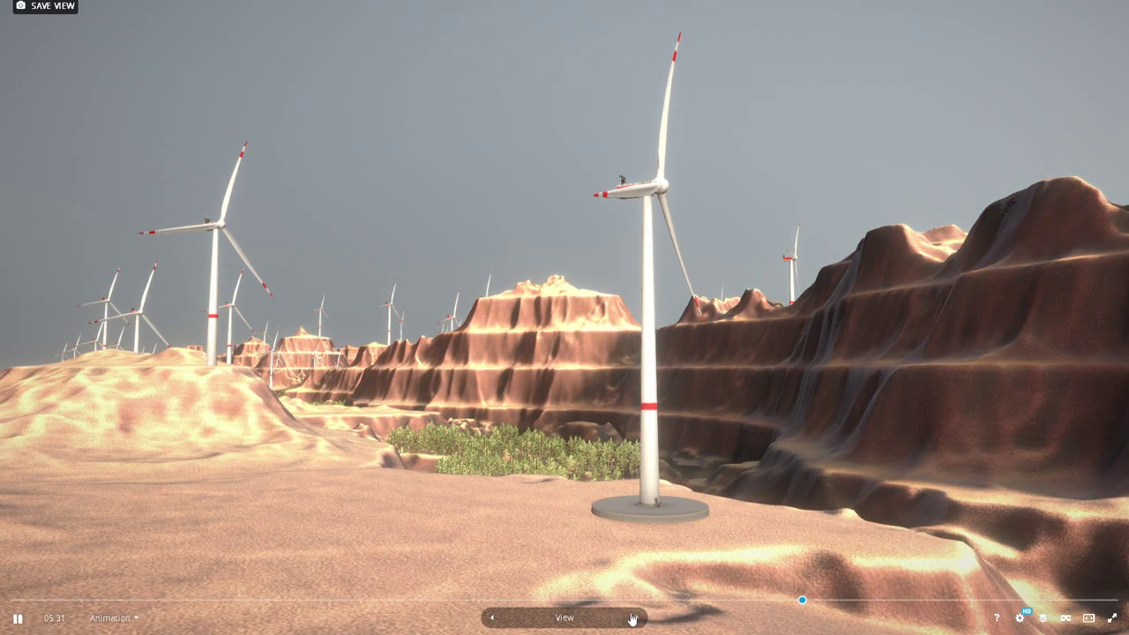
pyautogui.click(632, 620)
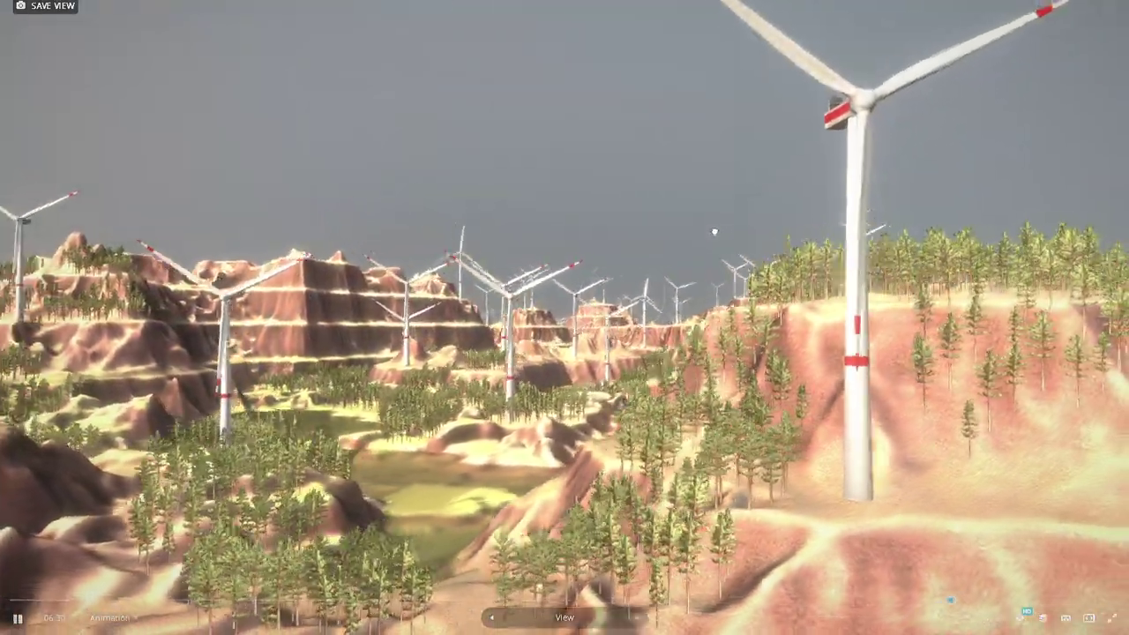